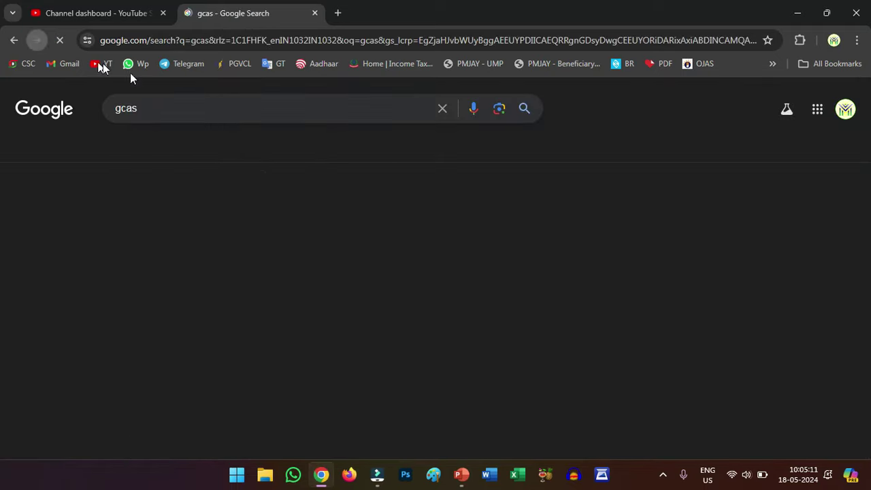
Open the official GCAS site (gcas.gujgov.edu.in) from the Google results for gcas.
left_click(157, 105)
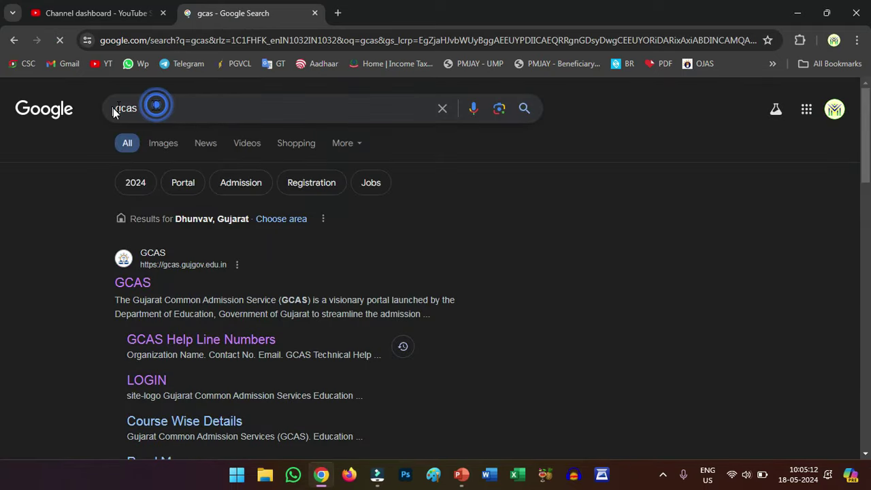
double_click(113, 112)
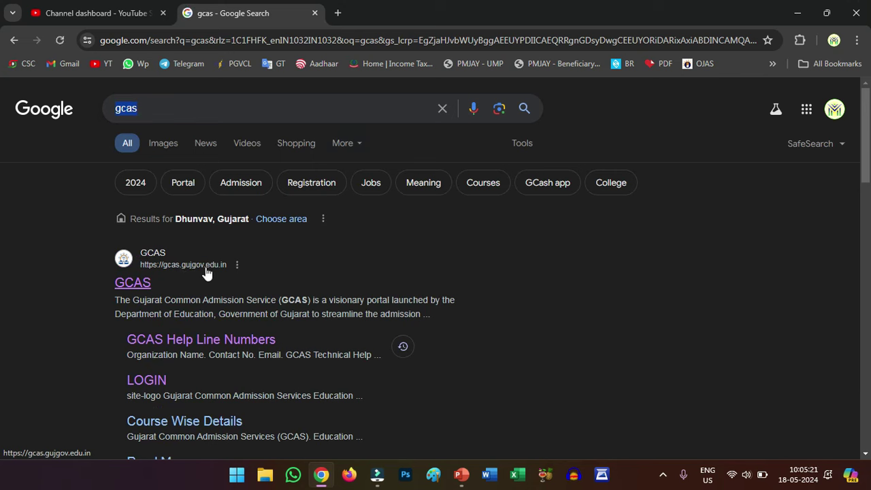
left_click(205, 269)
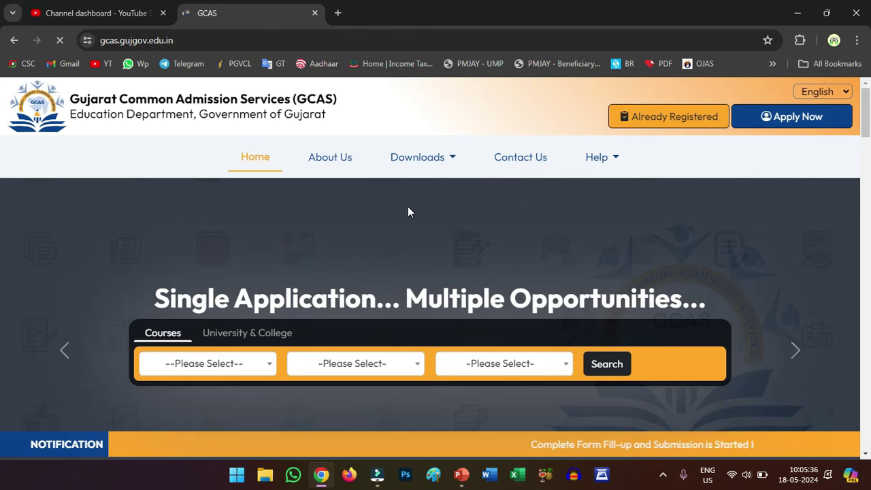
Start a new application with Apply Now and bring up the Course Type choices on the registration form.
left_click(797, 119)
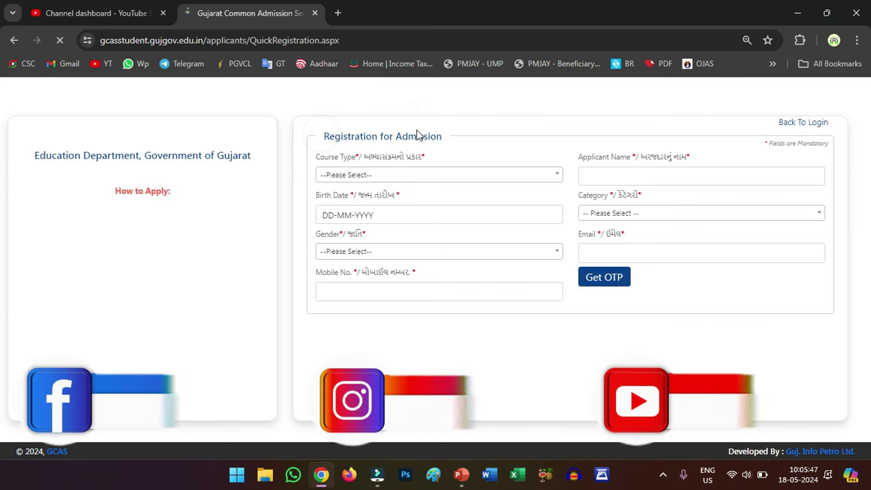
left_click_drag(417, 135, 377, 175)
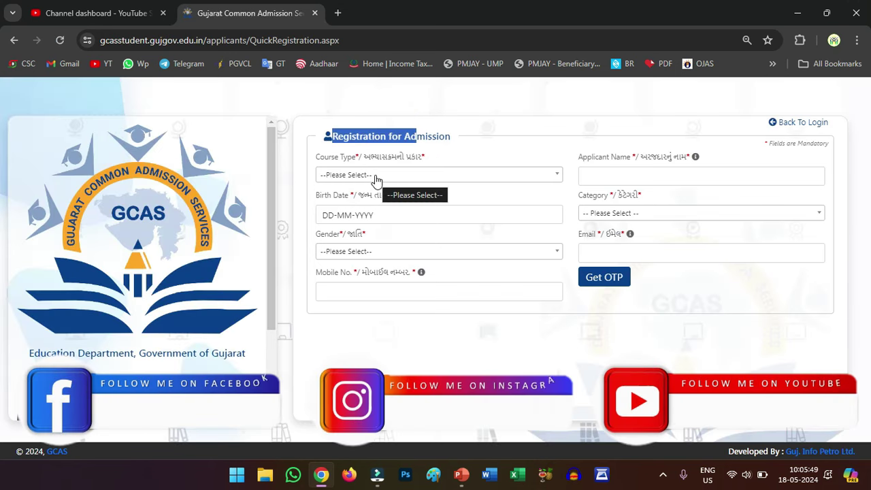
left_click(377, 177)
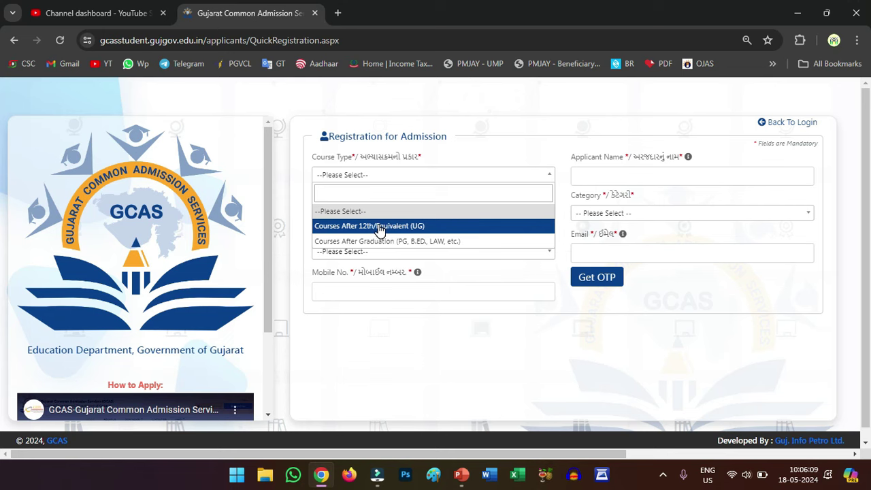
Choose Courses After 12th (UG) and set the birth date to 01-02-2000 in the calendar.
left_click(379, 227)
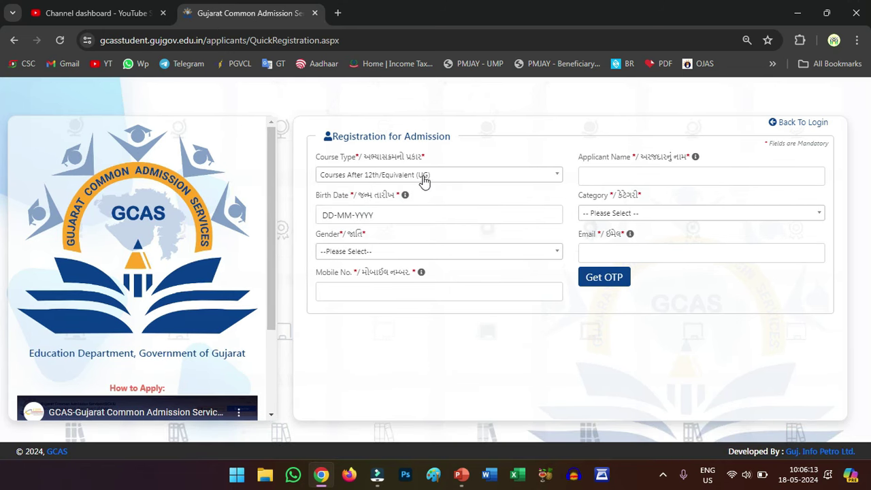
left_click(616, 174)
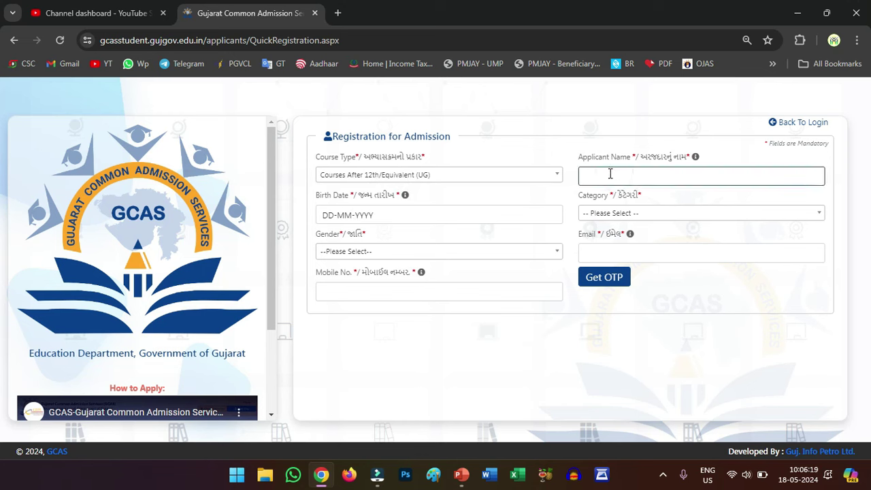
left_click(611, 173)
left_click(377, 214)
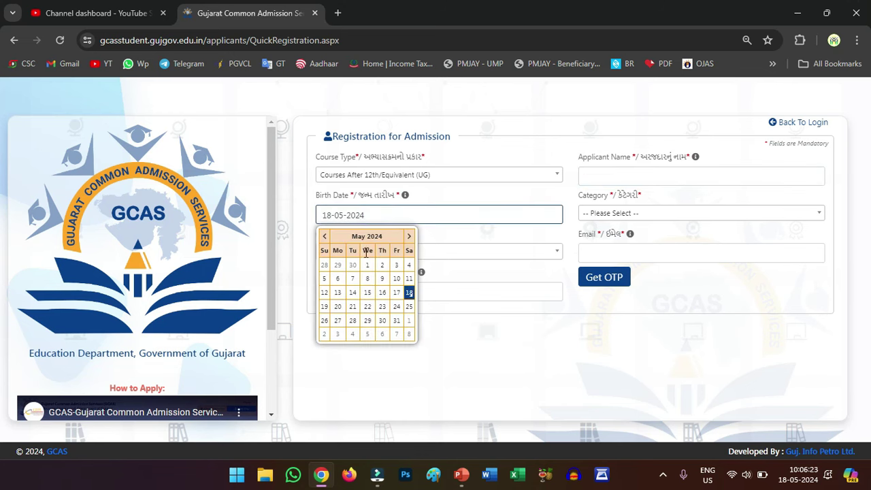
left_click(366, 236)
left_click(366, 237)
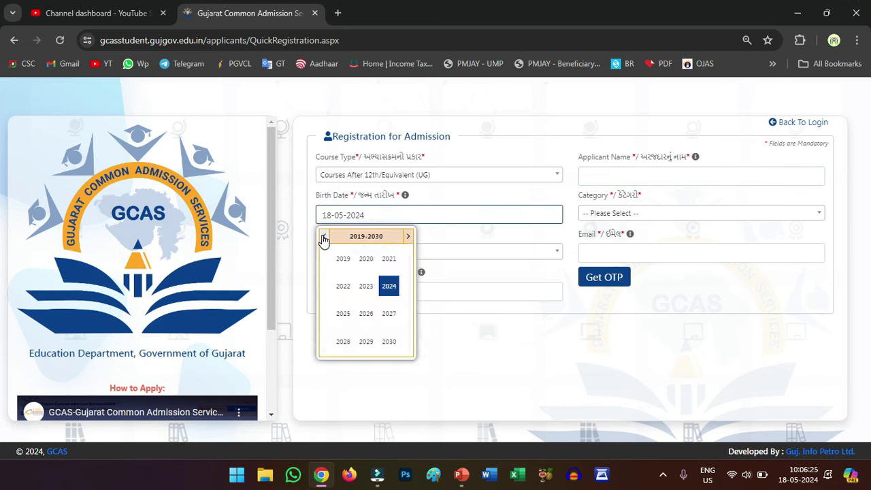
left_click(324, 237)
left_click(324, 237)
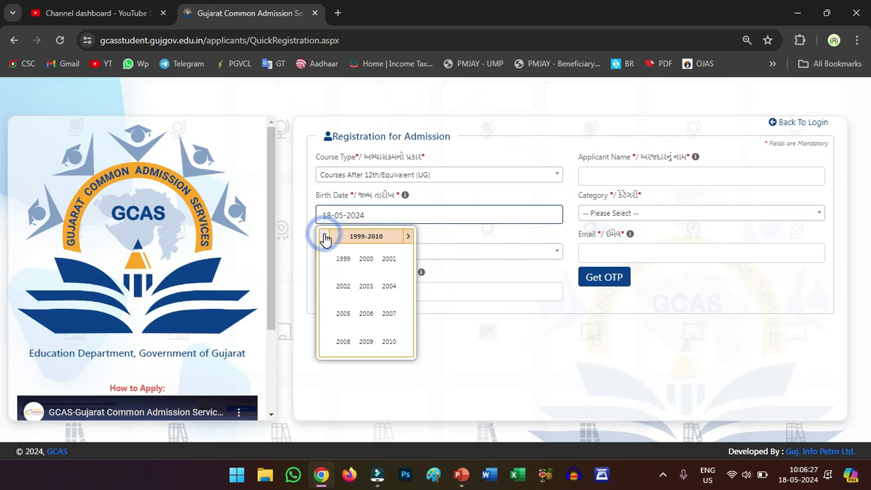
left_click(325, 237)
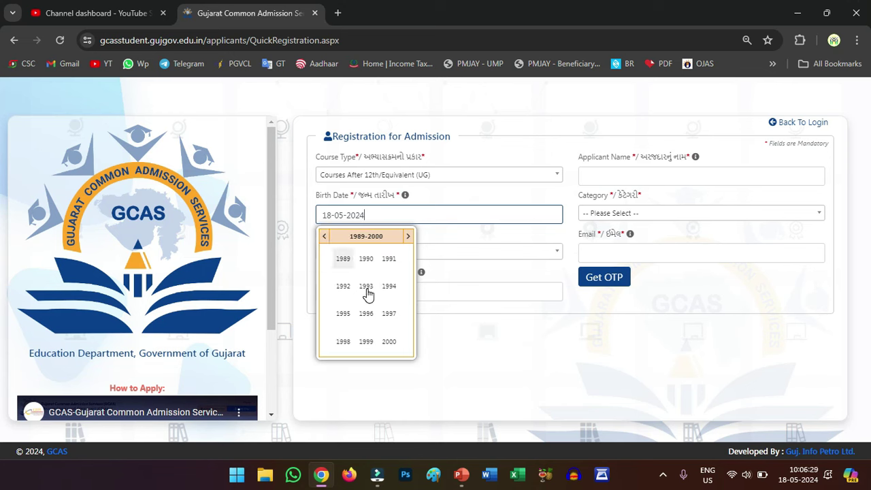
left_click(389, 341)
left_click(367, 263)
left_click(349, 268)
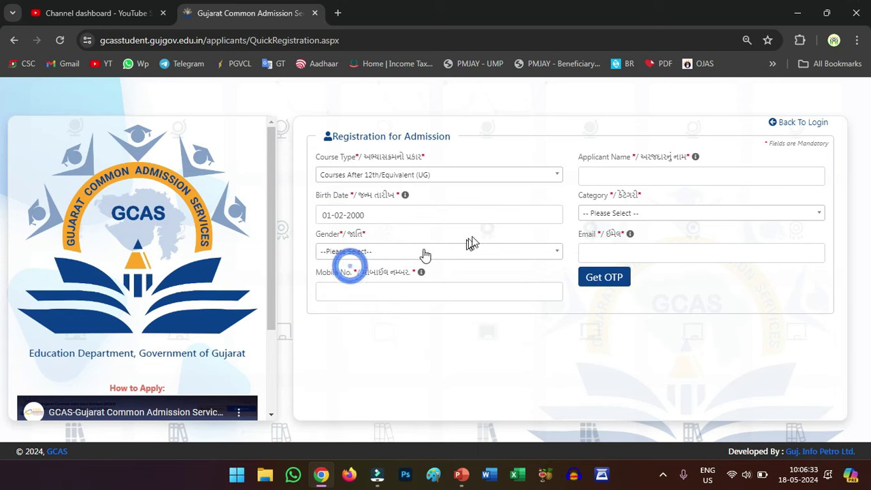
Set the category to SEBC (OBC) and gender to Male, filling email and mobile fields.
left_click(590, 214)
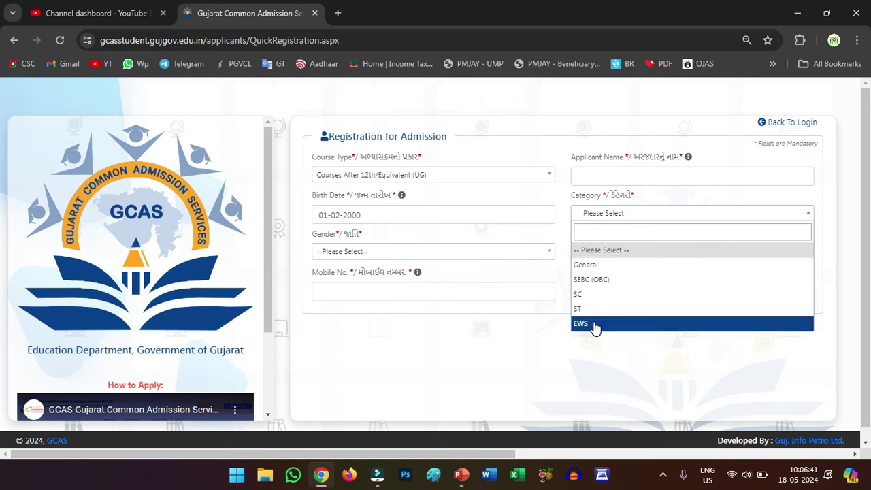
left_click(584, 282)
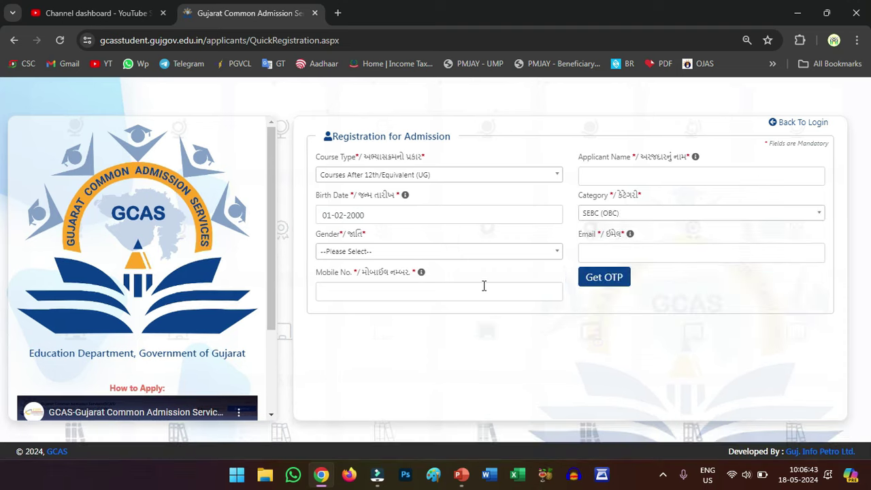
left_click(587, 253)
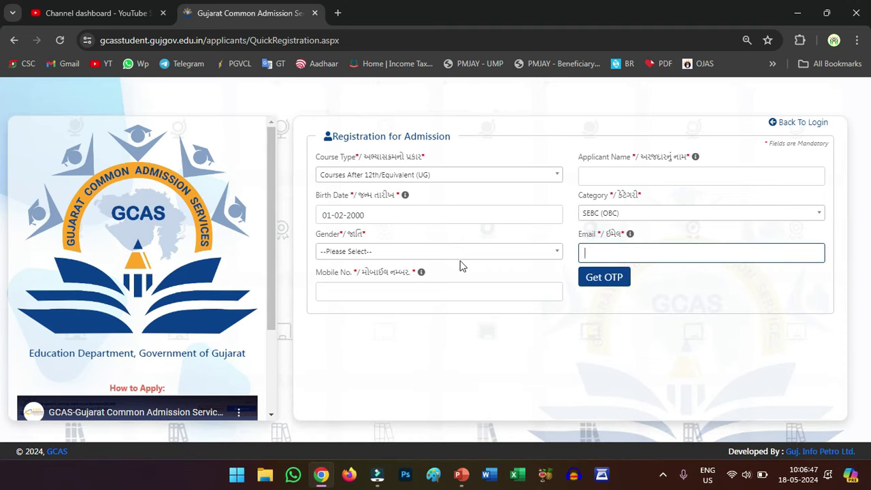
left_click(411, 256)
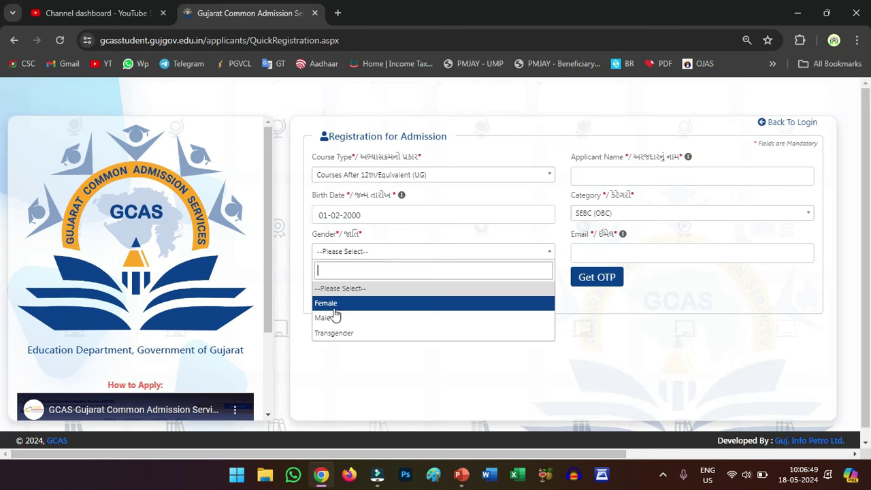
left_click(327, 318)
left_click(369, 288)
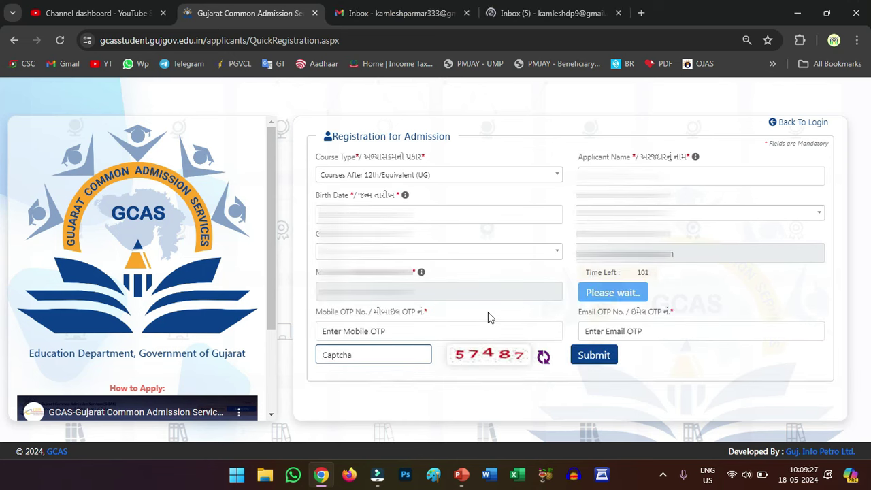
Enter the mobile OTP and the captcha code to submit the quick registration.
left_click(363, 331)
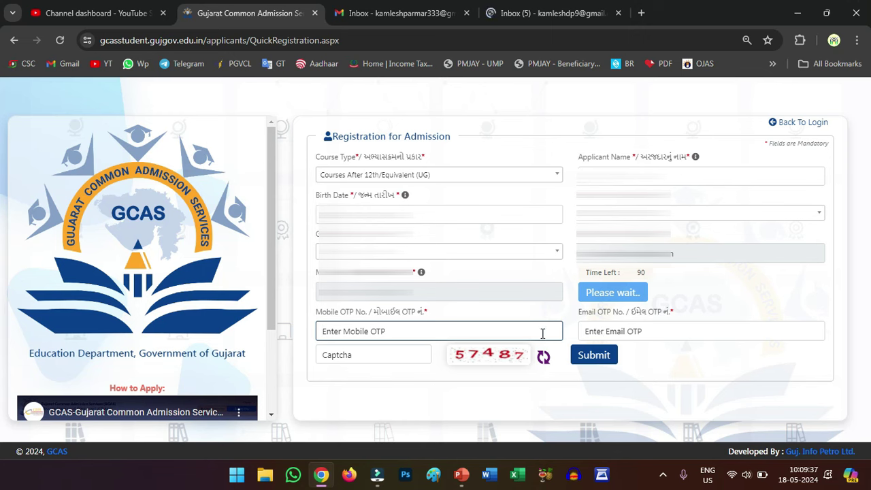
left_click(395, 353)
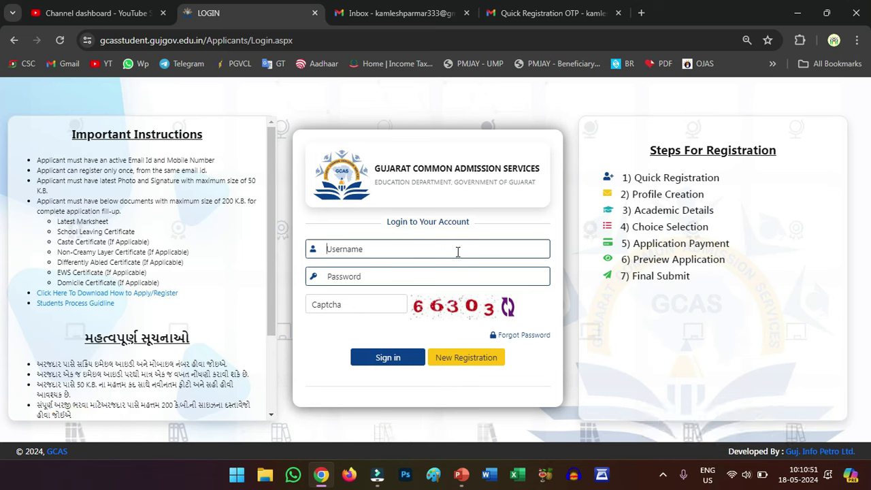
Enter the applicant's username, password and captcha, then sign in.
left_click(394, 245)
left_click(371, 247)
left_click(361, 281)
left_click(360, 277)
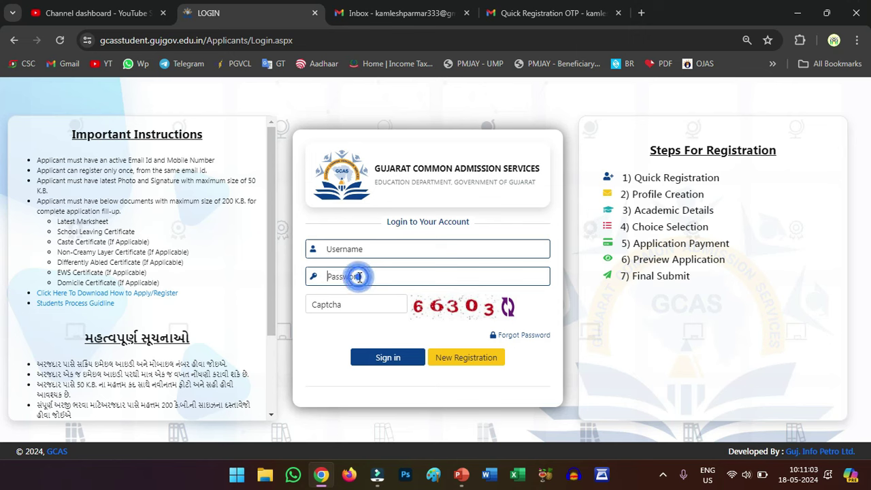
left_click(353, 307)
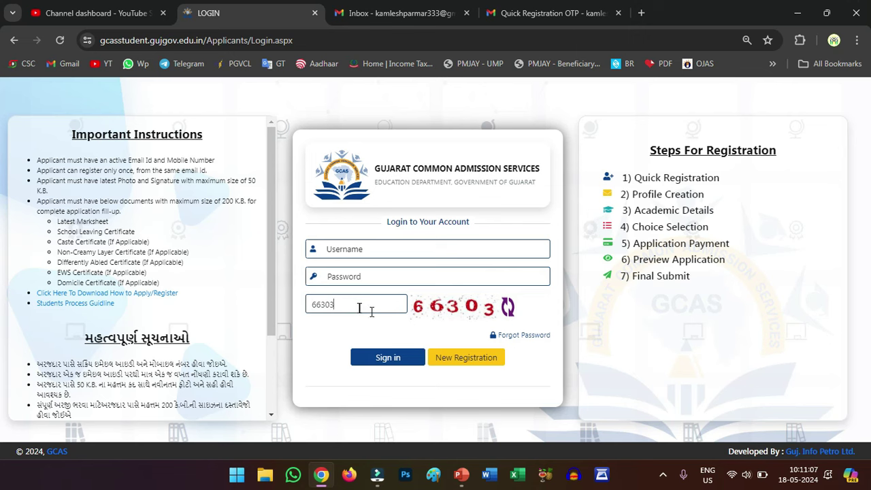
left_click(392, 361)
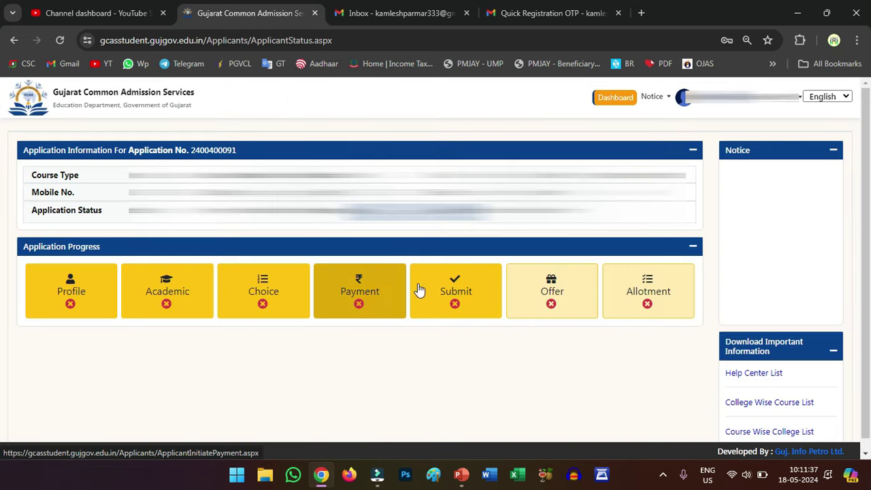
left_click(729, 106)
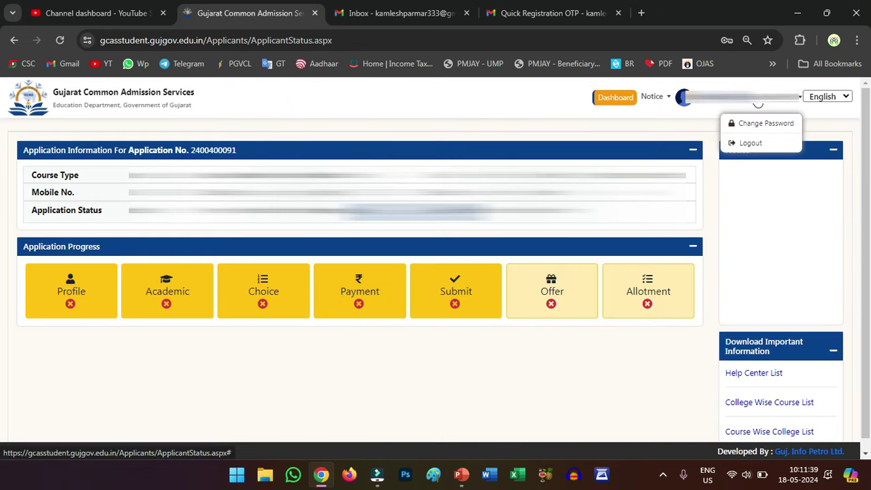
left_click(710, 118)
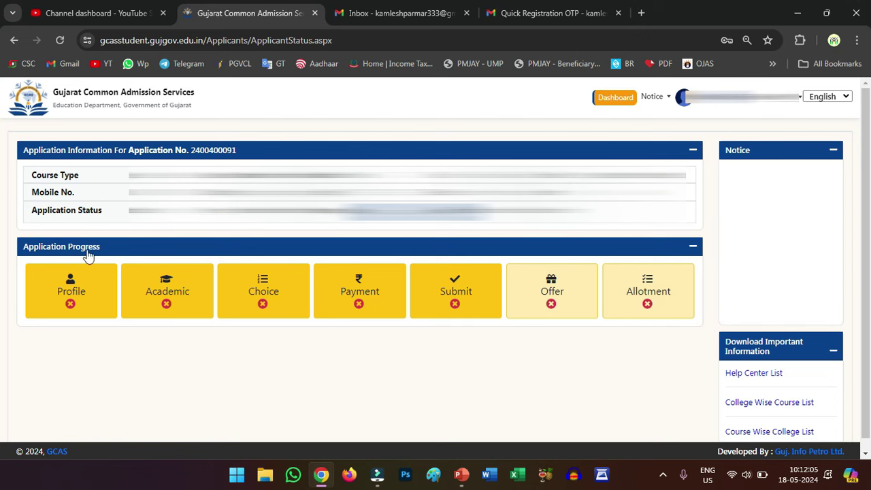
Open the Applicant Profile form and review the applicant's name and birth date.
left_click(71, 298)
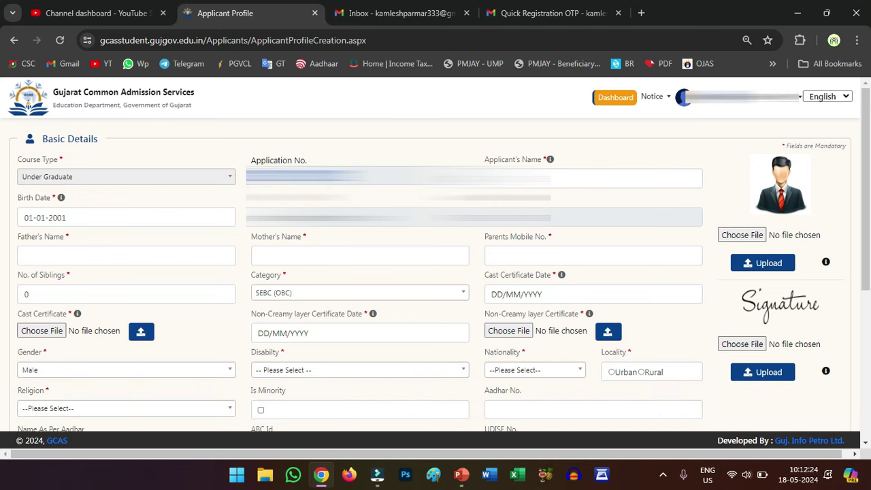
left_click(506, 174)
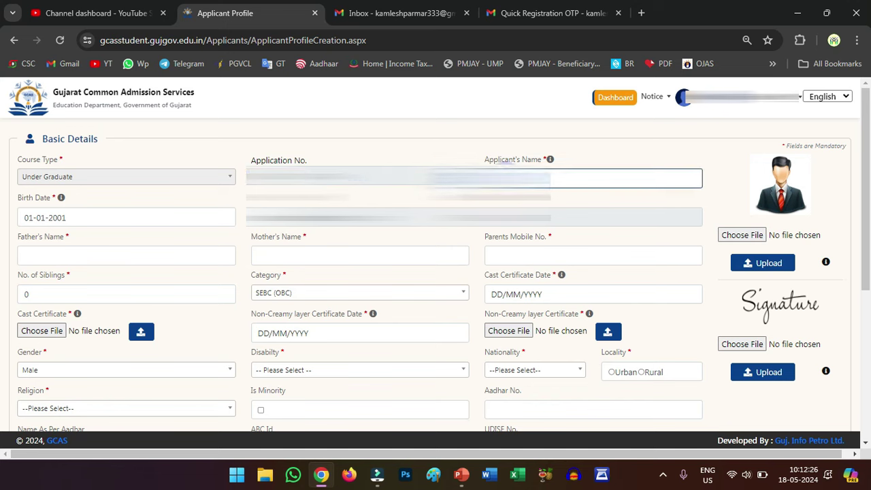
left_click(132, 219)
double_click(128, 219)
left_click(165, 192)
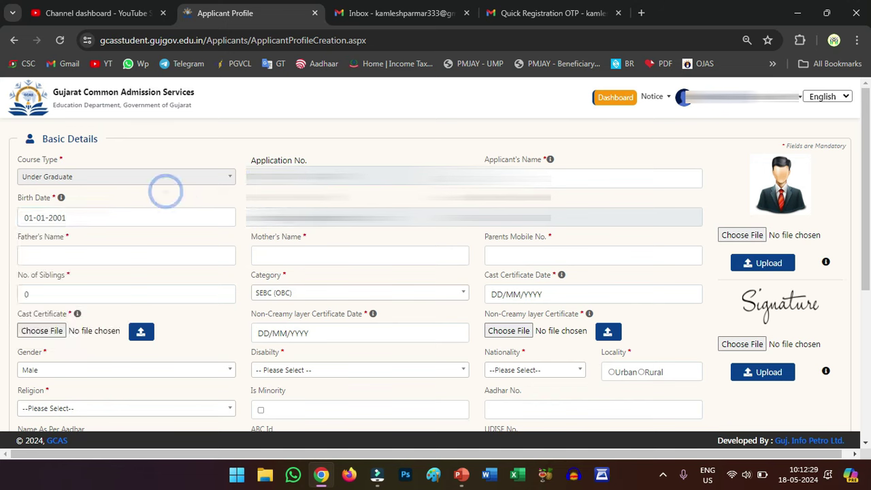
left_click_drag(349, 225, 259, 229)
left_click(477, 221)
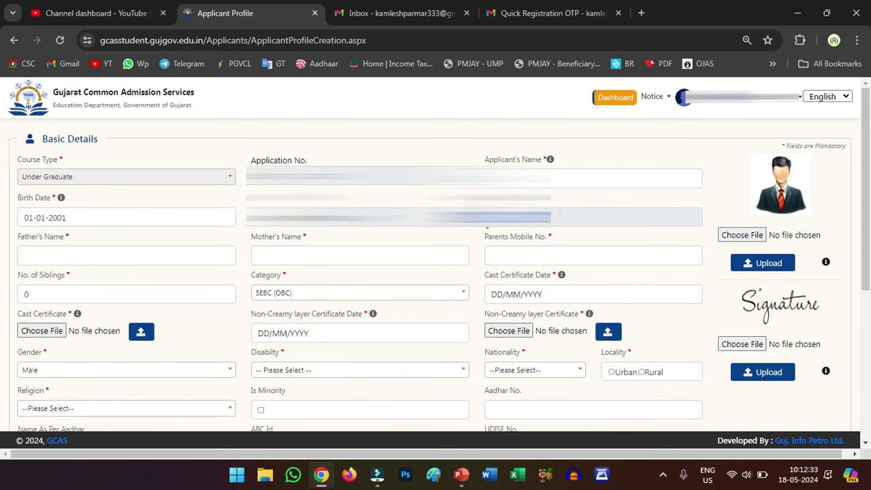
left_click(476, 227)
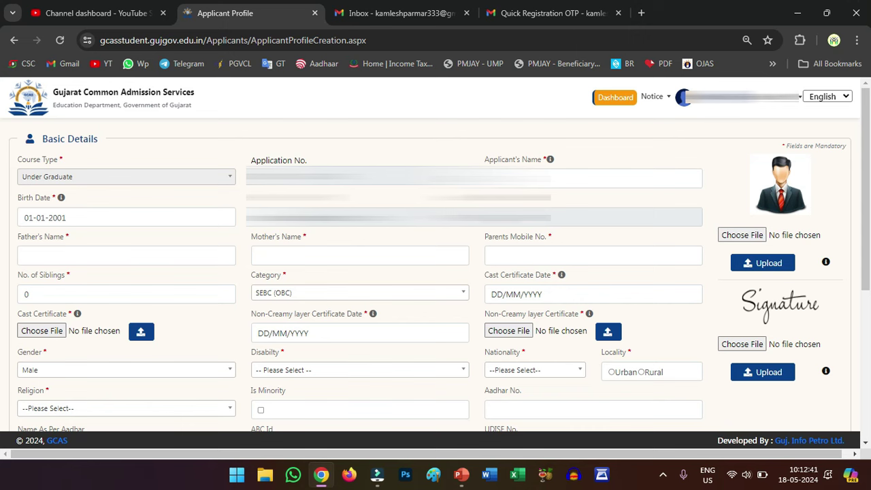
left_click(507, 178)
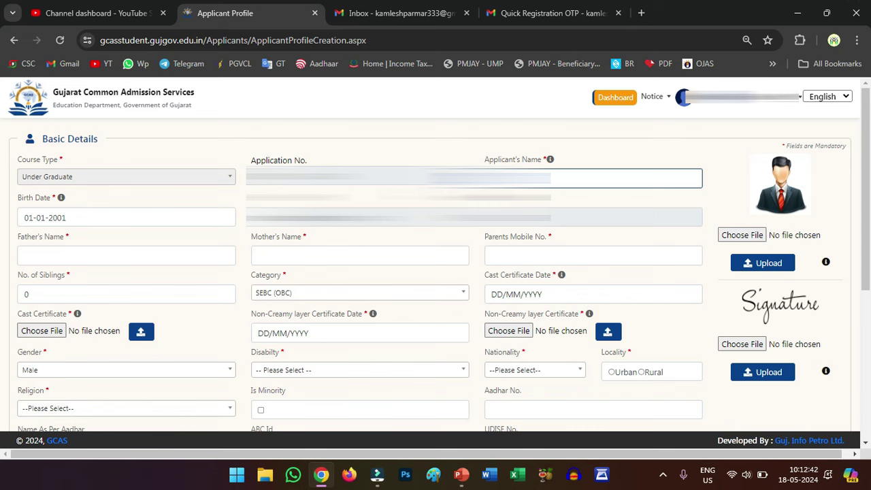
left_click(116, 233)
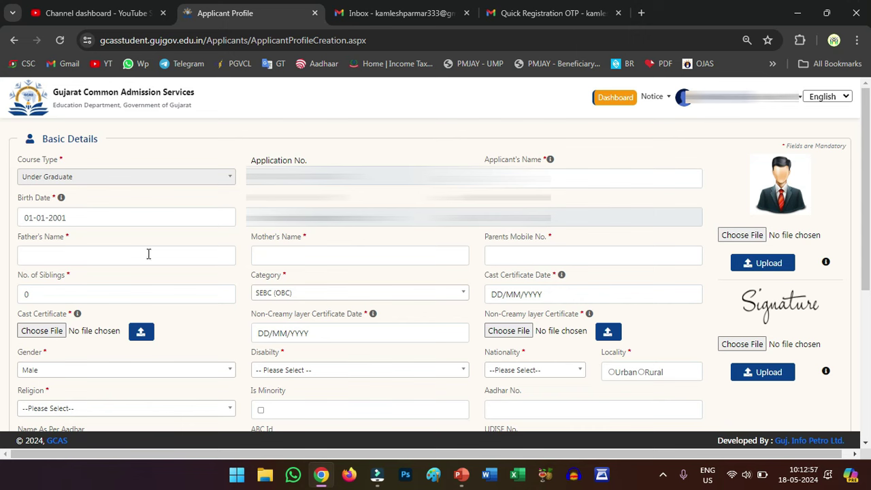
Fill in the father's and mother's names, parents' mobile number and 0 siblings.
left_click(128, 258)
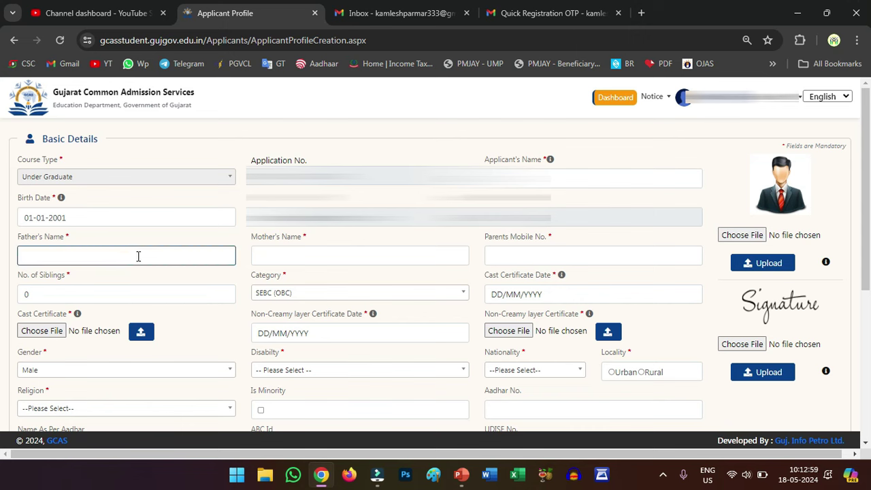
left_click(313, 252)
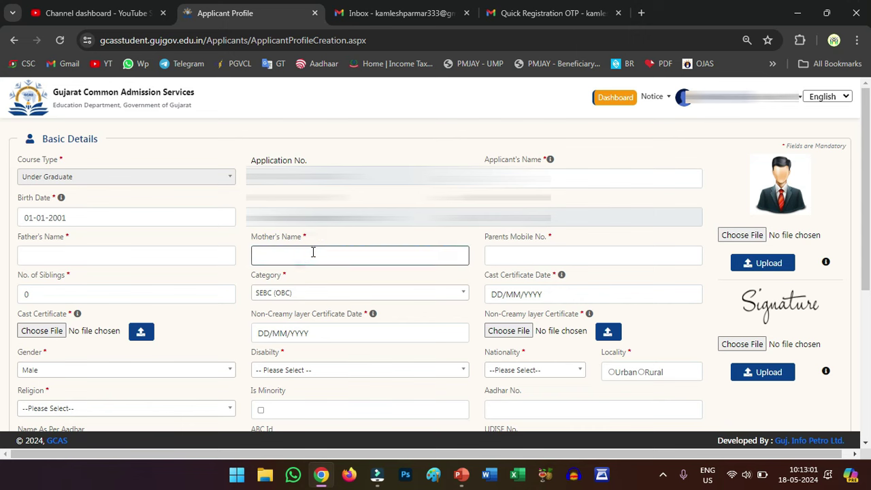
left_click(510, 258)
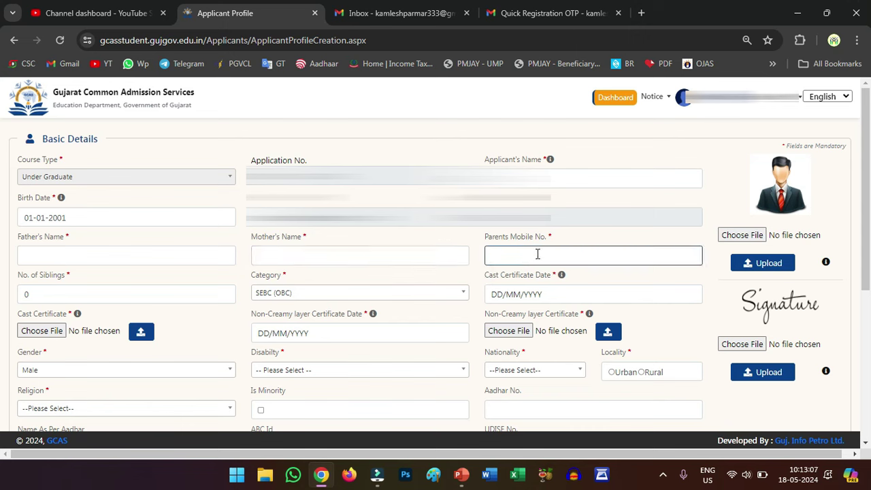
left_click(135, 293)
left_click_drag(132, 293, 3, 299)
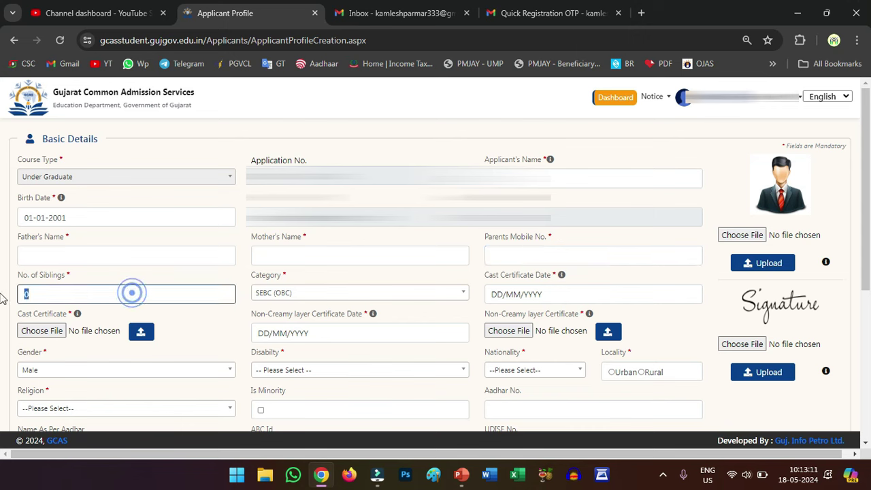
Keep category SEBC (OBC) and date both caste and non-creamy layer certificates 18-05-2024.
left_click(319, 293)
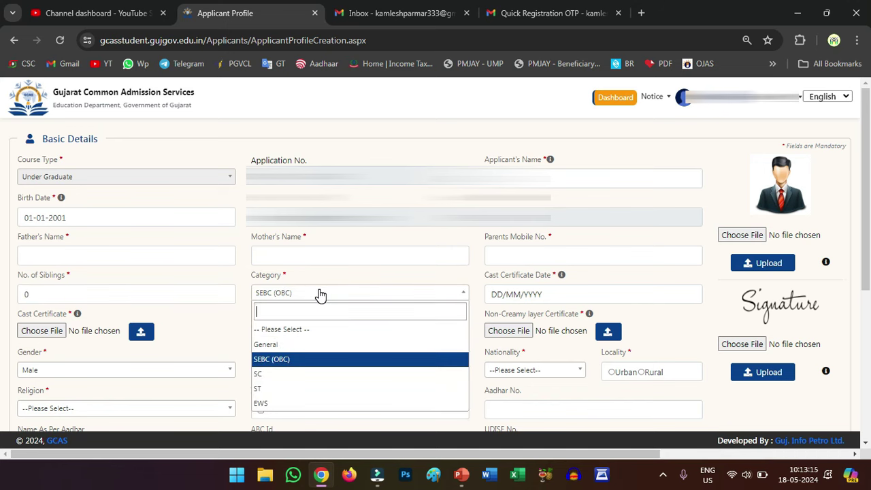
left_click(320, 293)
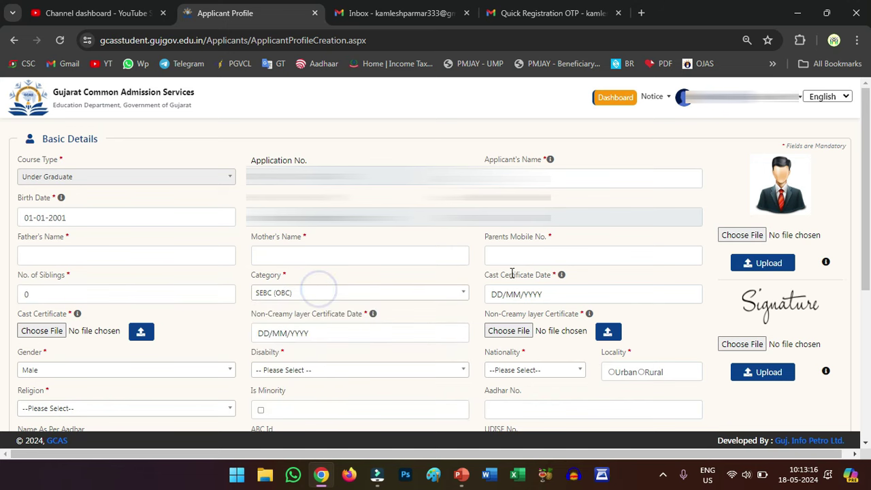
left_click(542, 294)
left_click(542, 295)
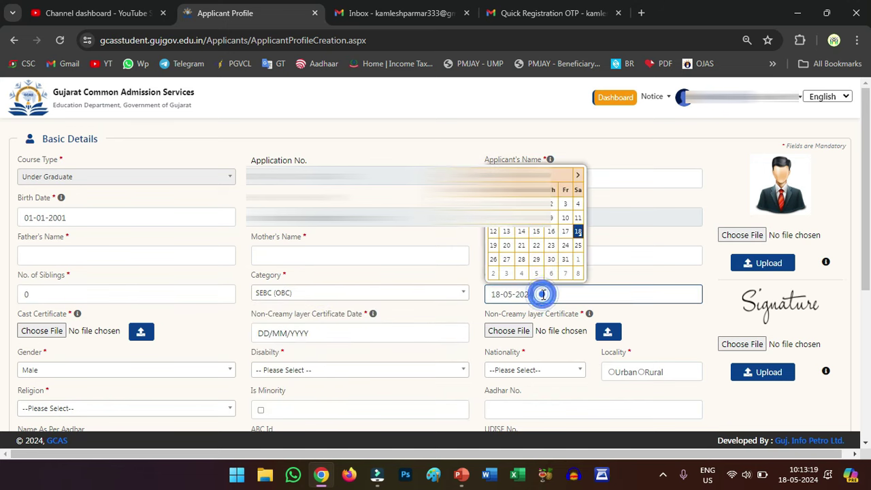
left_click(482, 273)
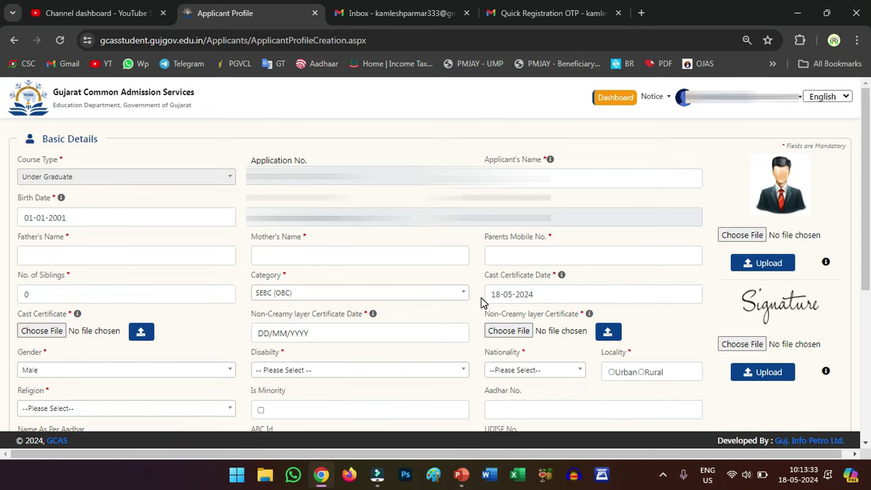
left_click(357, 300)
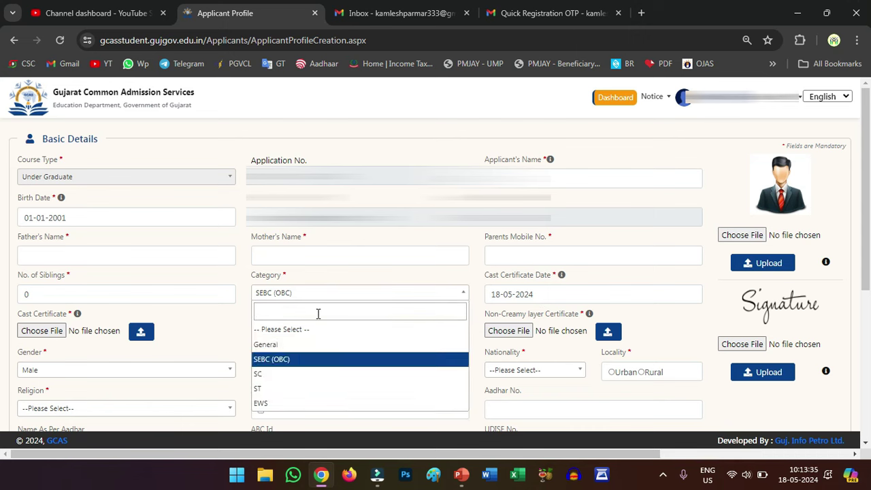
left_click(247, 341)
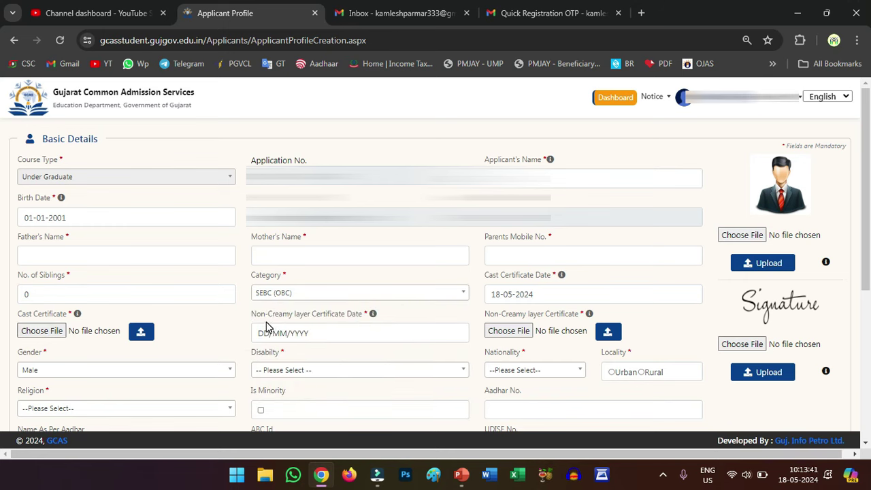
left_click(296, 333)
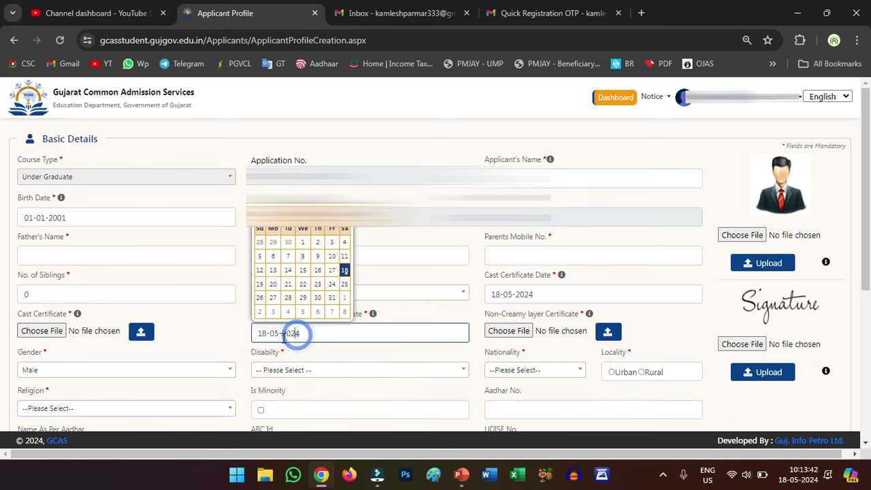
left_click(245, 327)
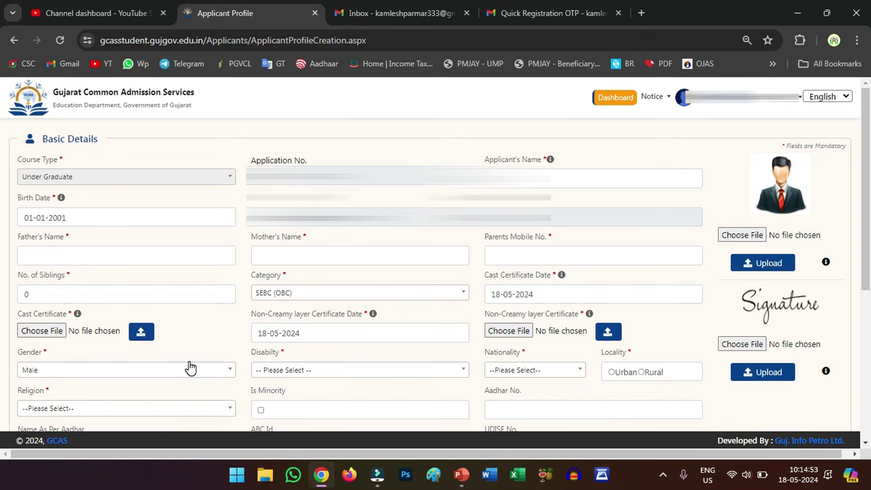
Choose disability None, Indian nationality, Rural locality and HINDU religion on the profile form.
left_click(295, 373)
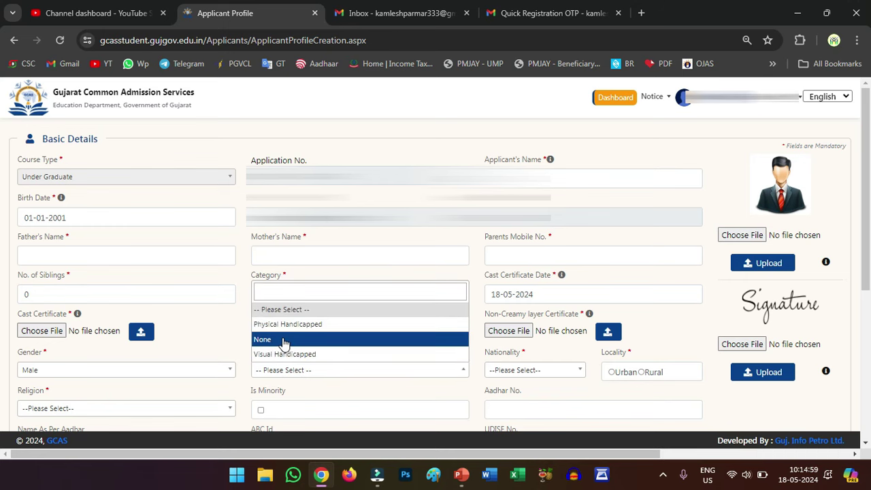
left_click(262, 340)
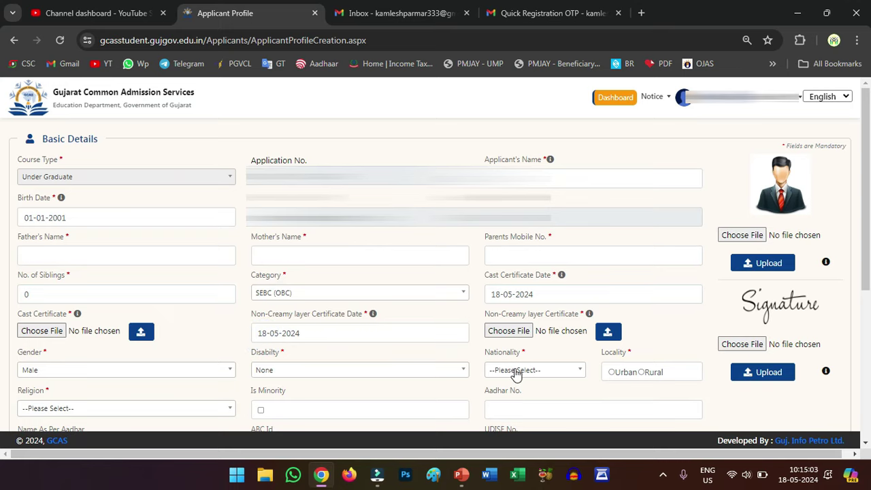
left_click(514, 370)
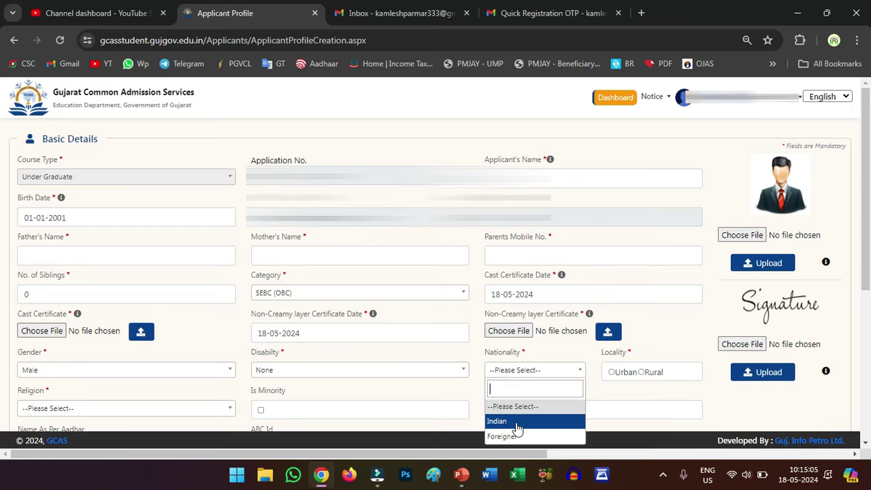
left_click(512, 422)
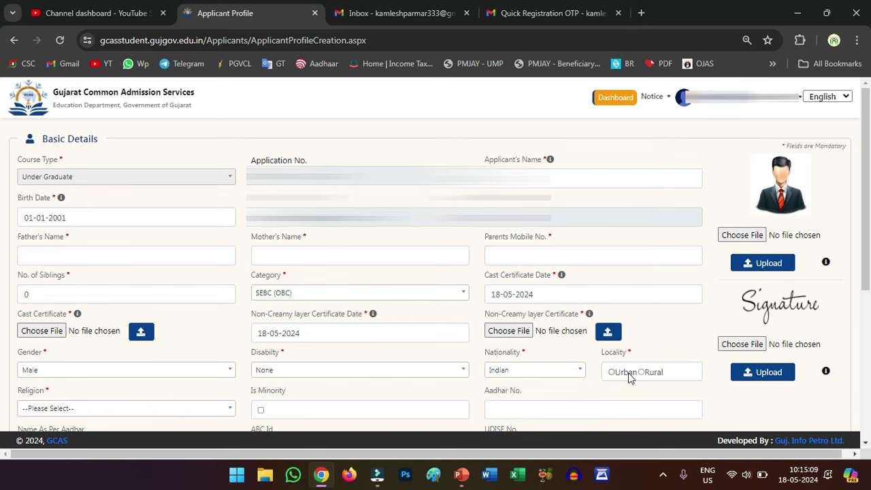
left_click(642, 372)
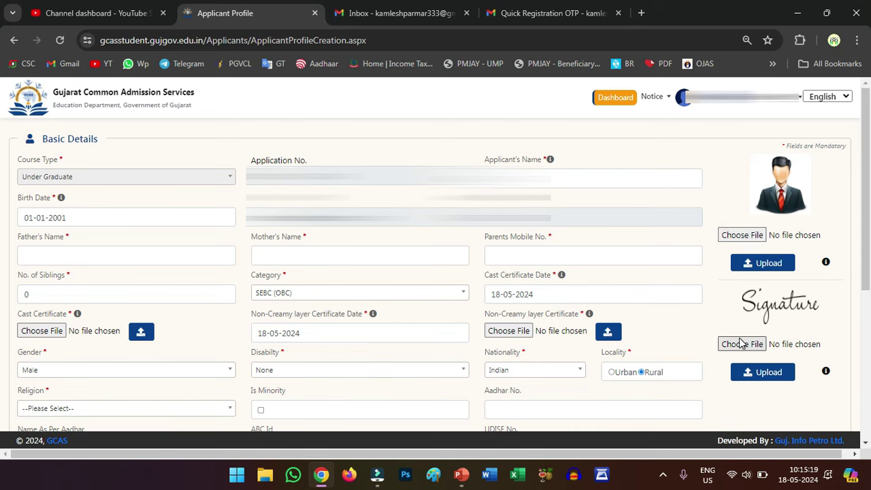
left_click(756, 369)
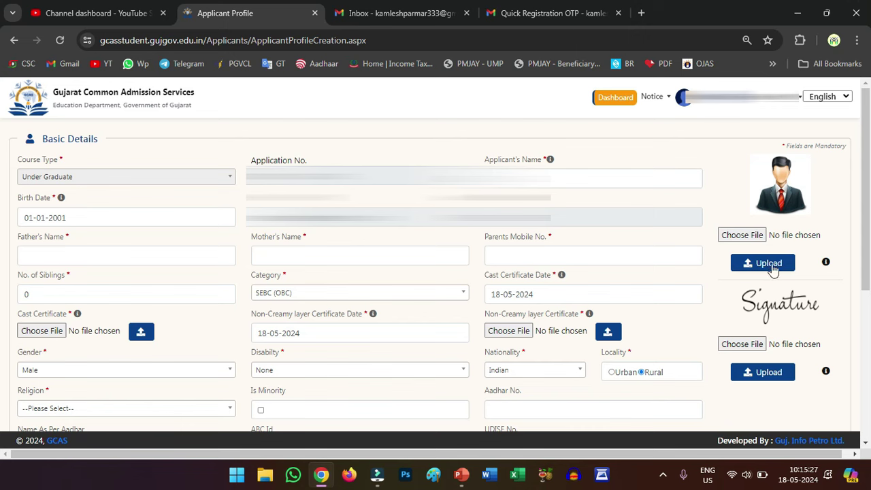
left_click(78, 410)
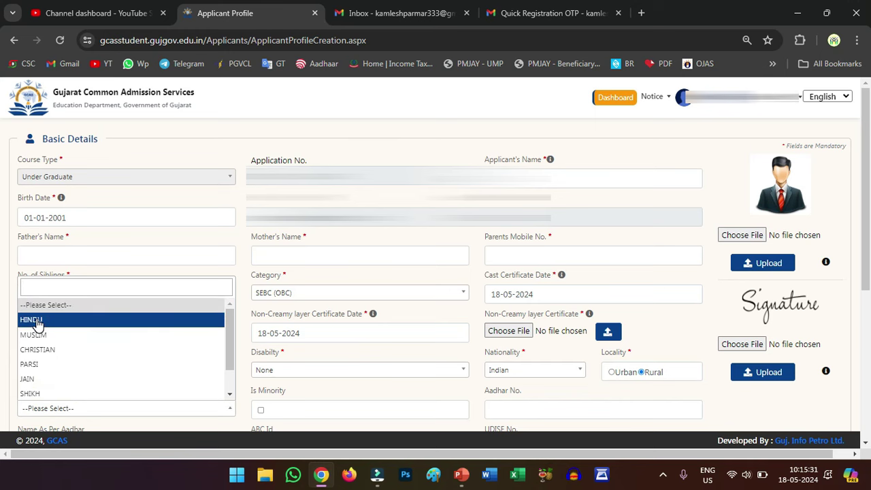
left_click(82, 318)
scroll(306, 389, "down", 3)
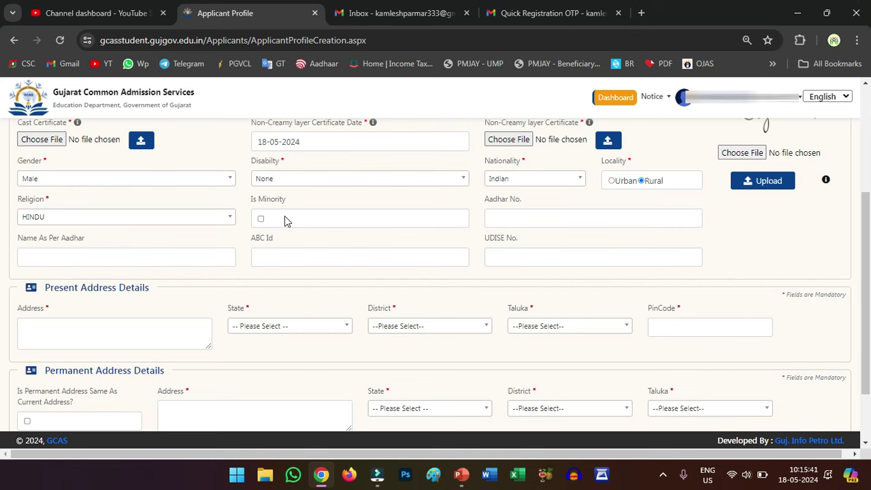
left_click(536, 217)
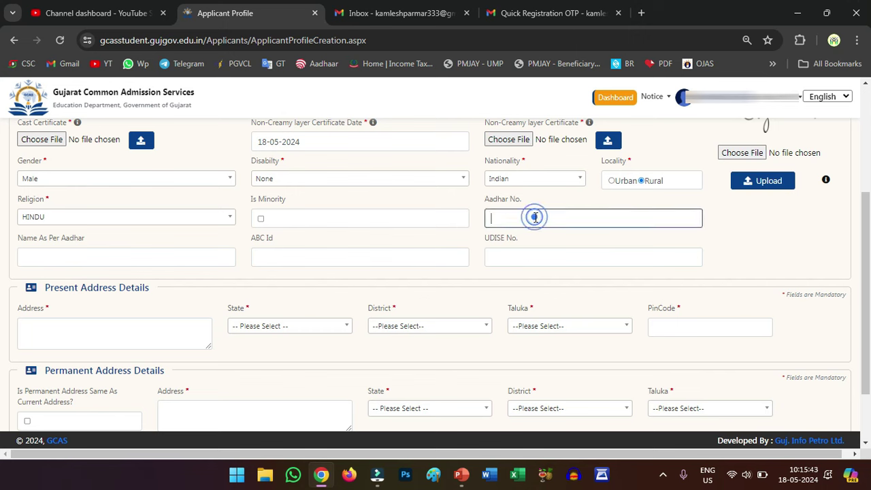
left_click(119, 261)
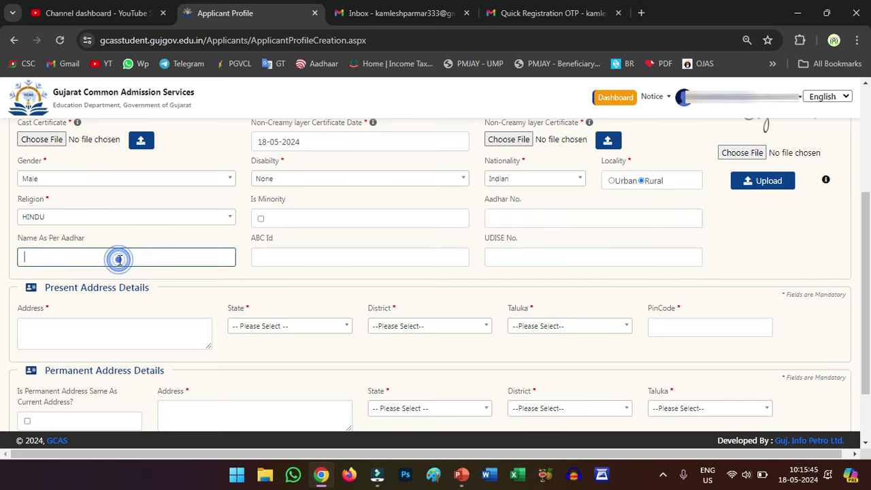
left_click(284, 255)
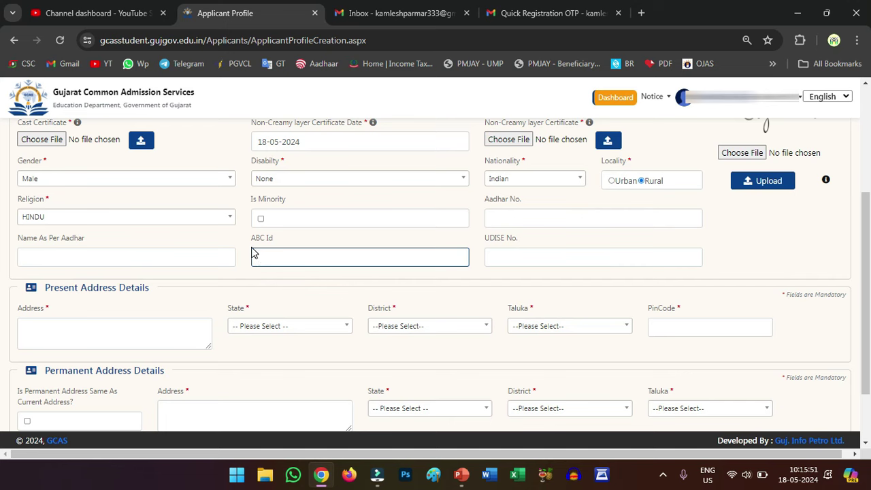
left_click_drag(251, 236, 273, 238)
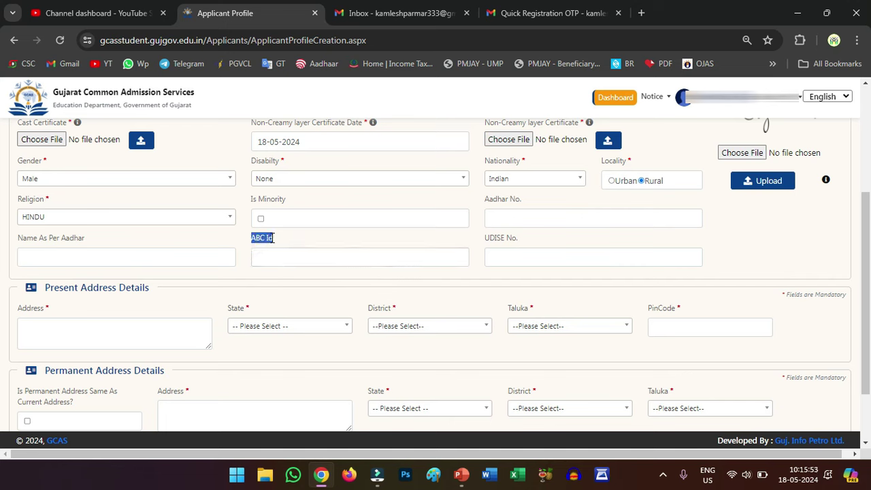
left_click(276, 240)
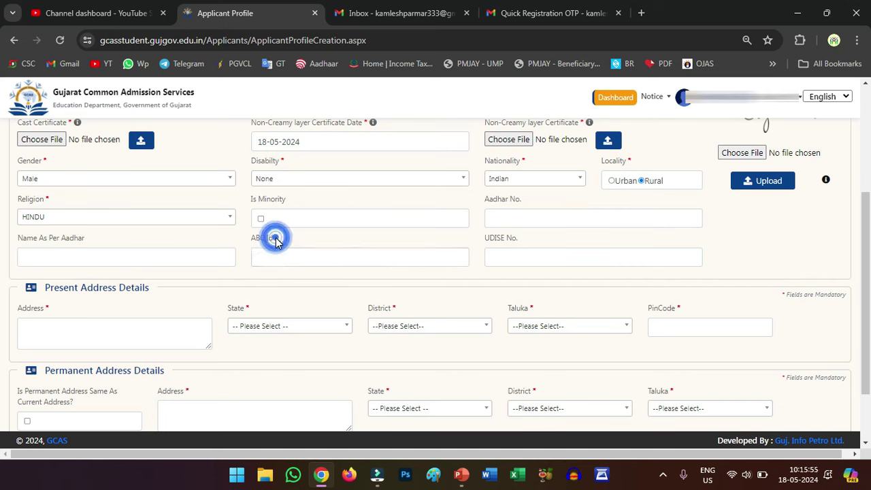
left_click_drag(275, 238, 253, 240)
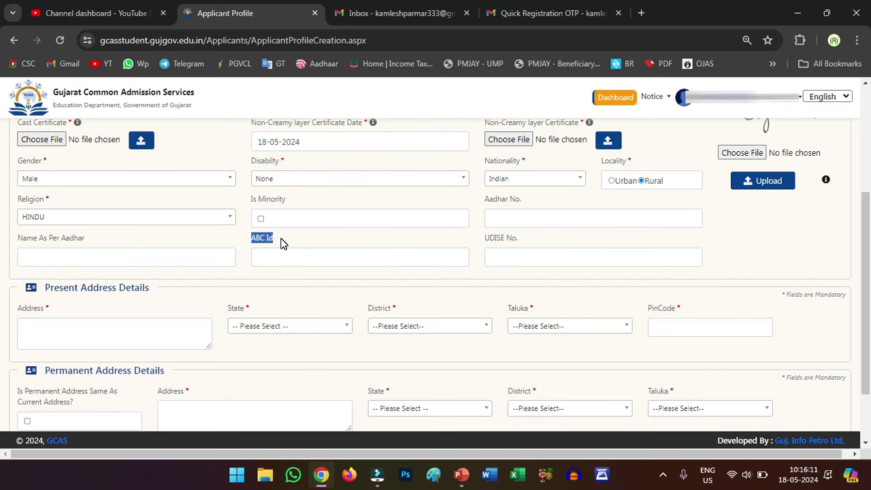
left_click(473, 251)
left_click(502, 256)
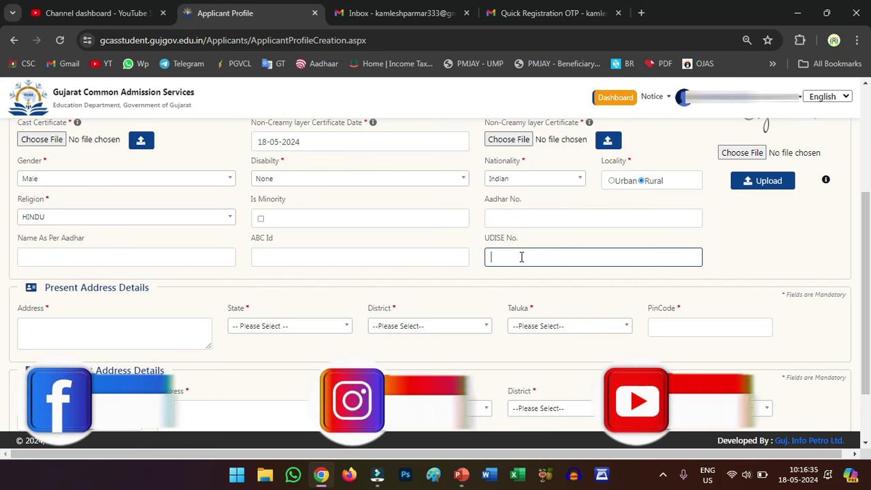
Enter the present street address with state GUJARAT and district JAMNAGAR.
scroll(522, 257, "down", 1)
scroll(529, 254, "down", 1)
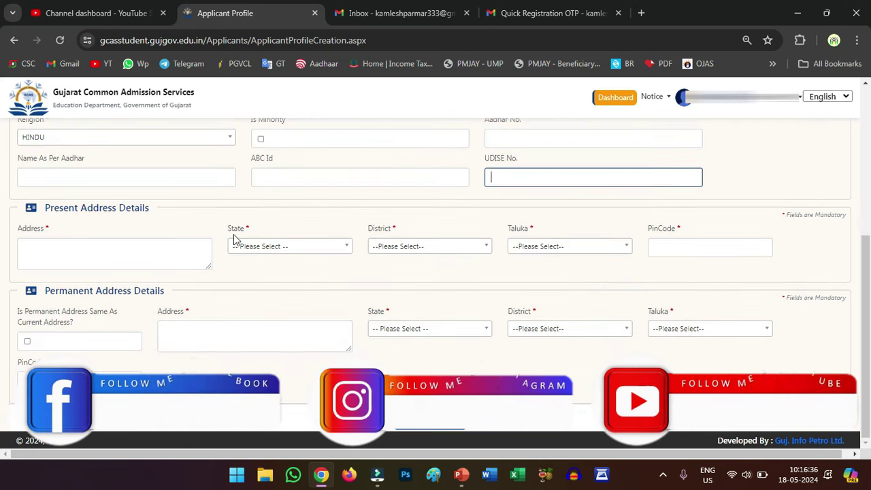
left_click(112, 245)
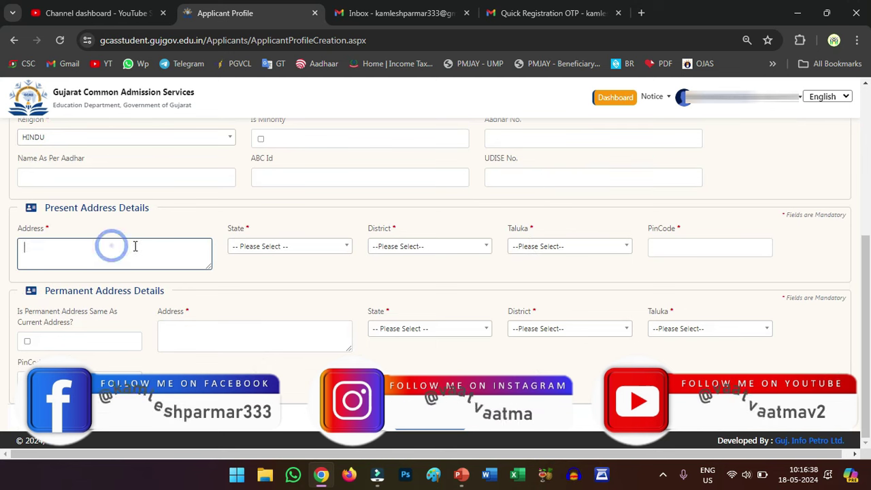
left_click(271, 252)
scroll(274, 335, "down", 3)
scroll(272, 335, "up", 2)
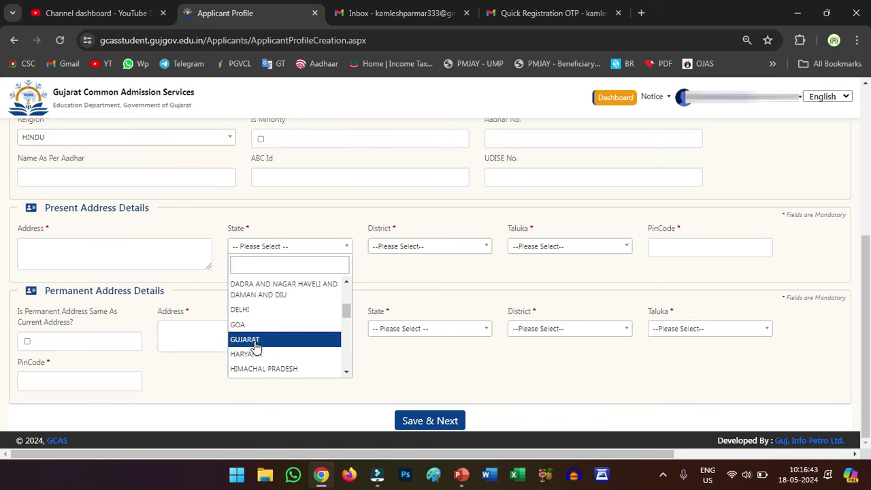
left_click(252, 339)
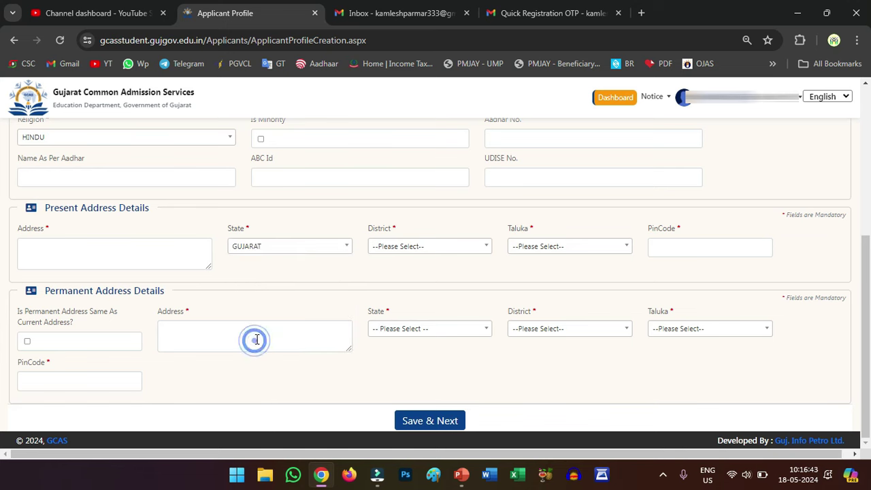
left_click(393, 251)
scroll(406, 317, "down", 1)
scroll(409, 320, "down", 1)
scroll(411, 352, "down", 2)
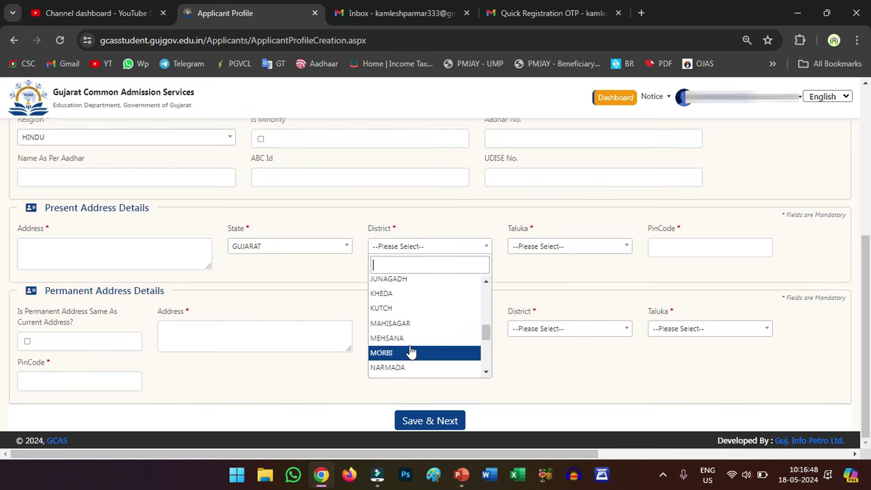
scroll(397, 314, "up", 1)
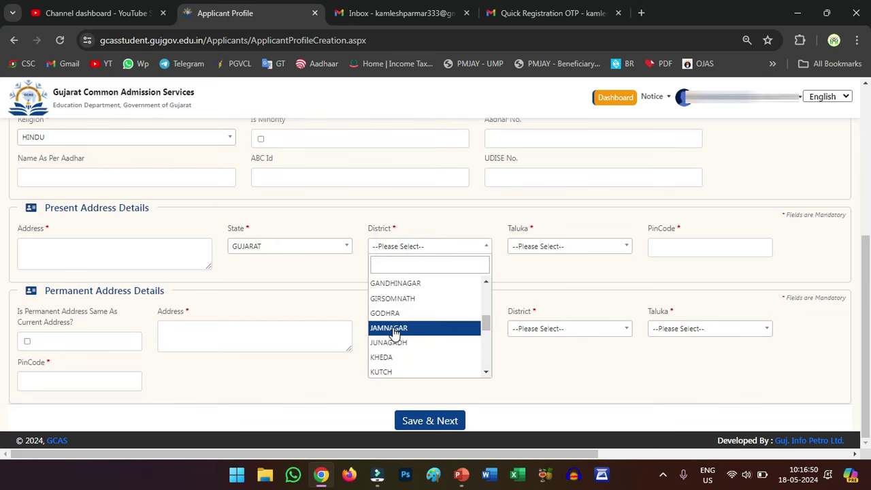
left_click(395, 328)
Set taluka JAMNAGAR and PIN 361120, and copy it as the permanent address.
left_click(547, 246)
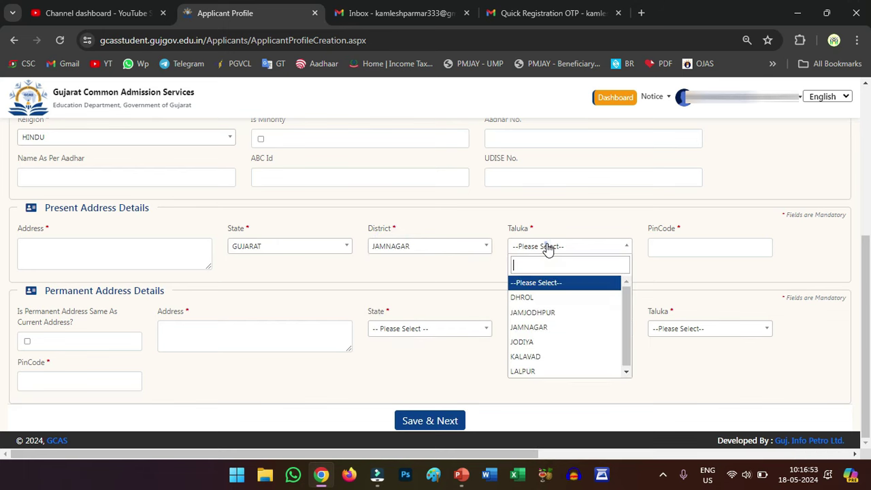
left_click(557, 327)
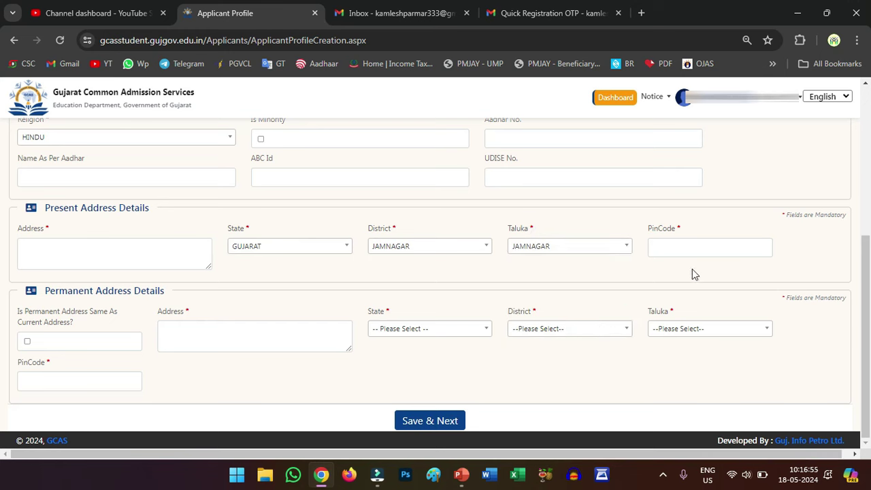
left_click(701, 248)
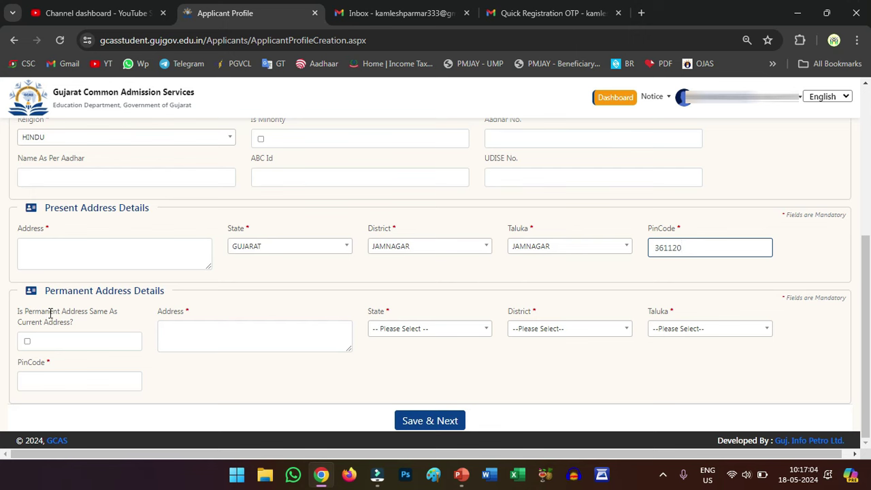
left_click(27, 343)
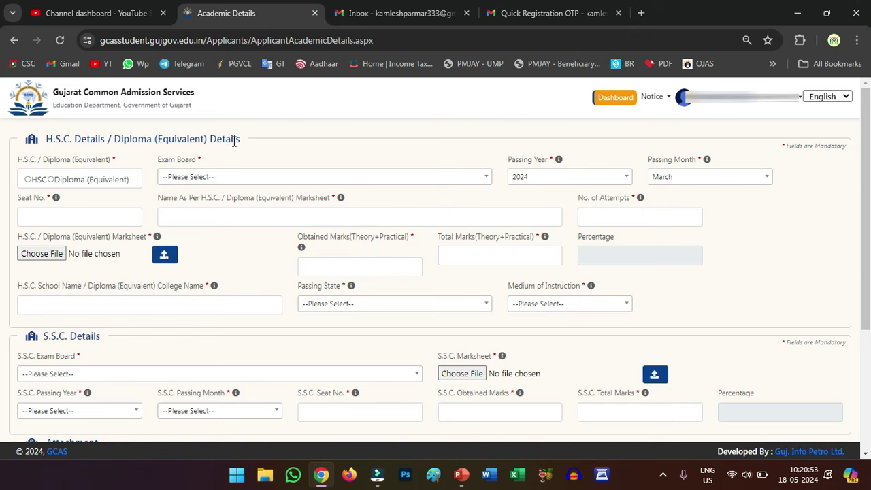
Mark HSC from the Gujarat board, passing March 2024, stream GENERAL - ARTS, with seat number.
left_click(29, 180)
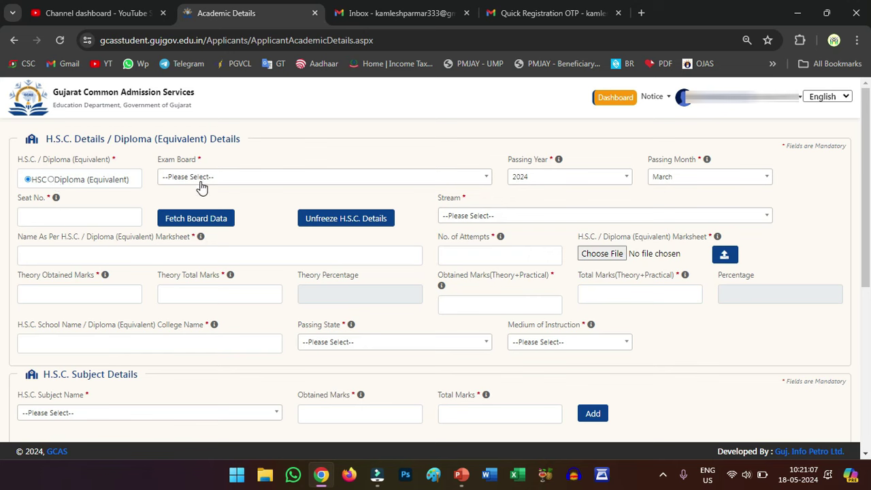
left_click(199, 184)
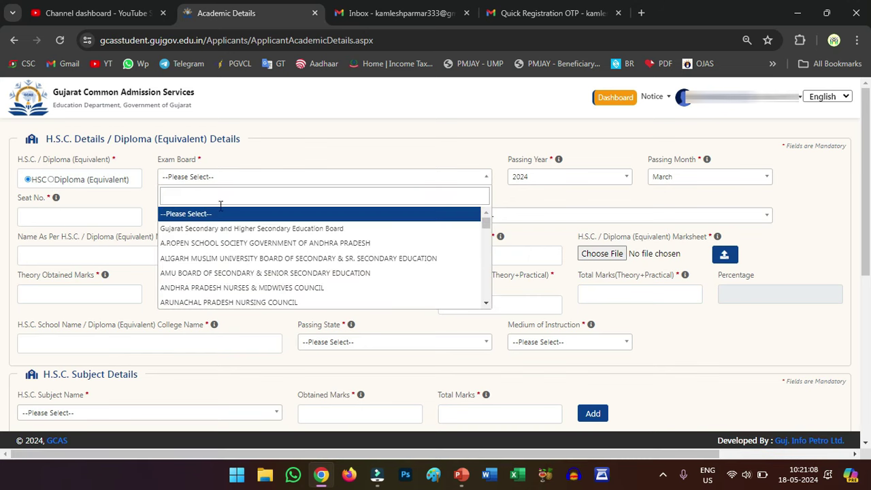
left_click(238, 230)
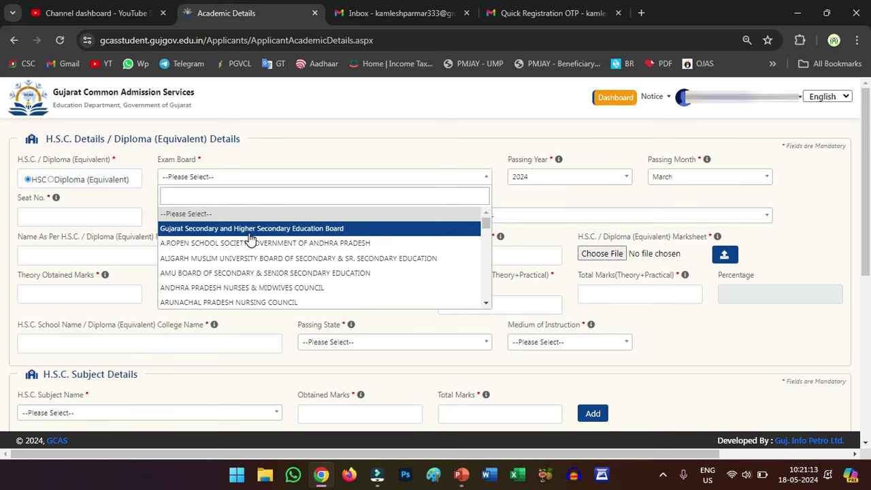
left_click(250, 231)
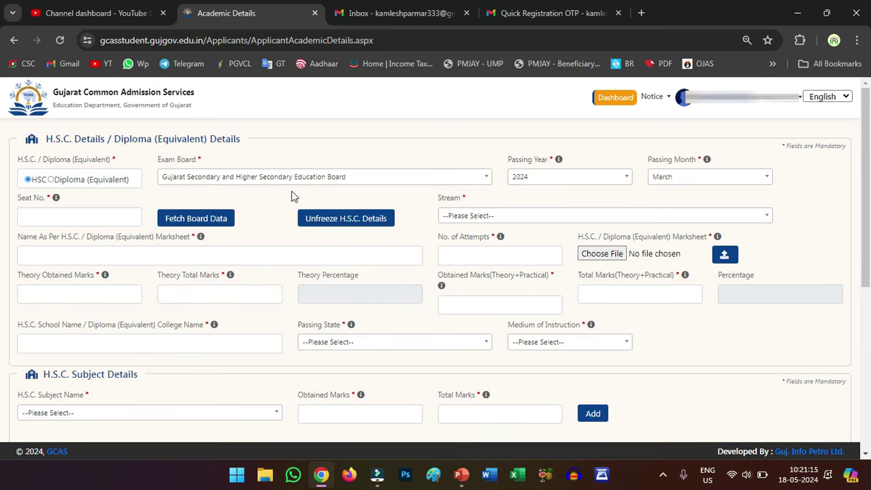
left_click(535, 177)
left_click(536, 176)
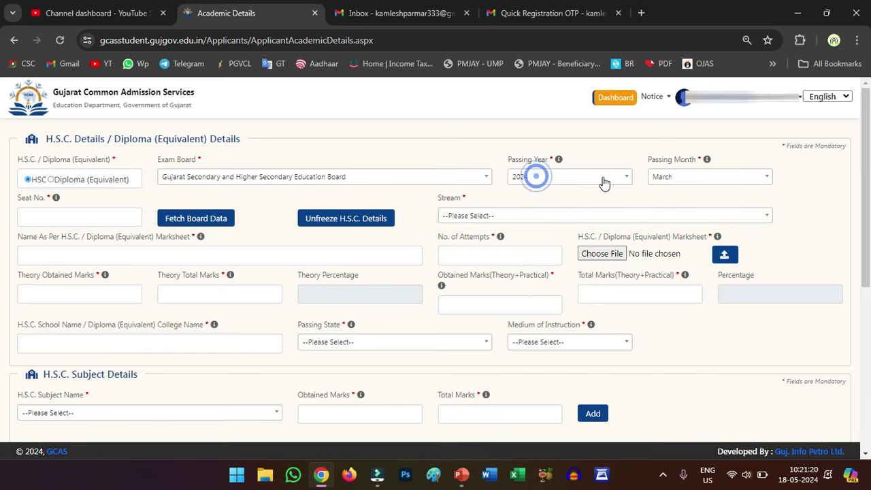
left_click(667, 178)
left_click(669, 178)
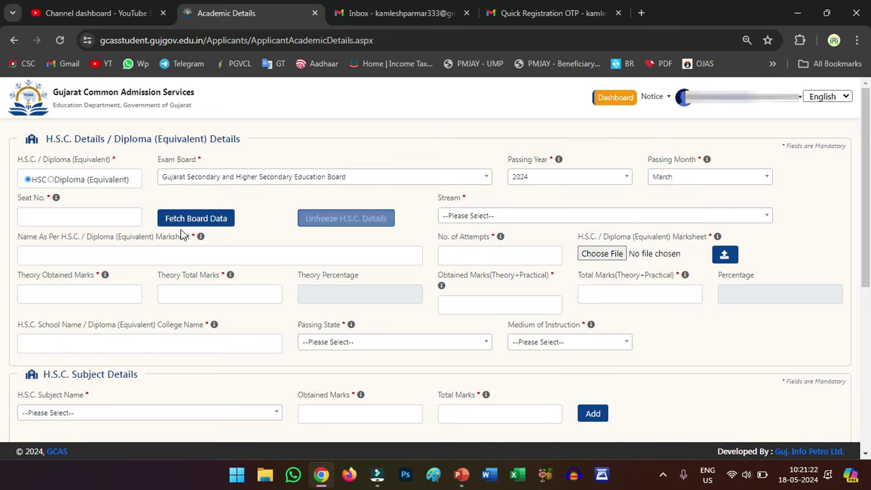
left_click(69, 216)
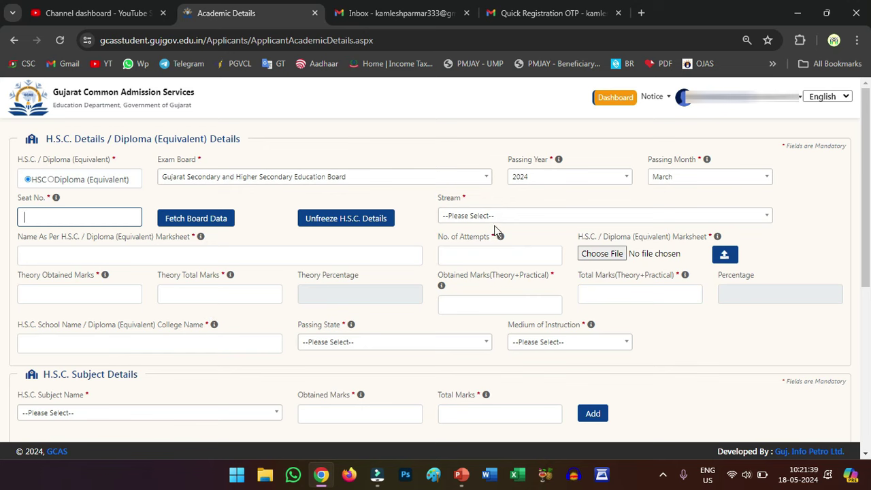
left_click(536, 216)
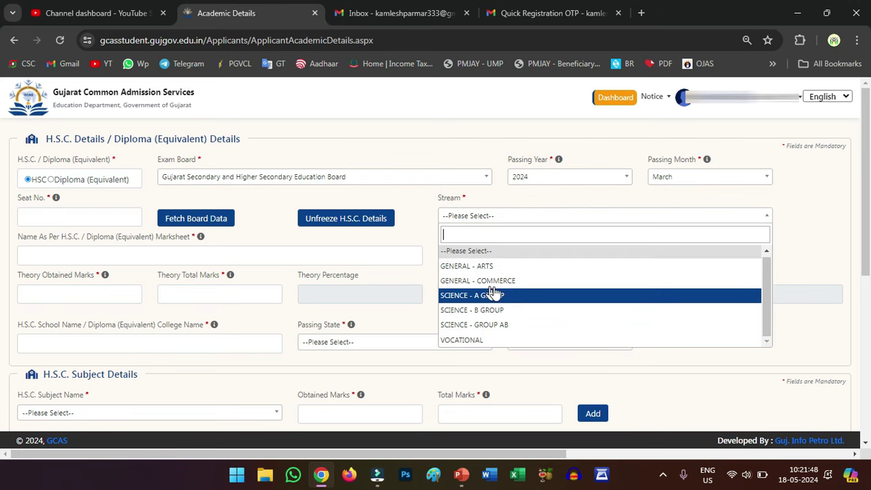
left_click(446, 266)
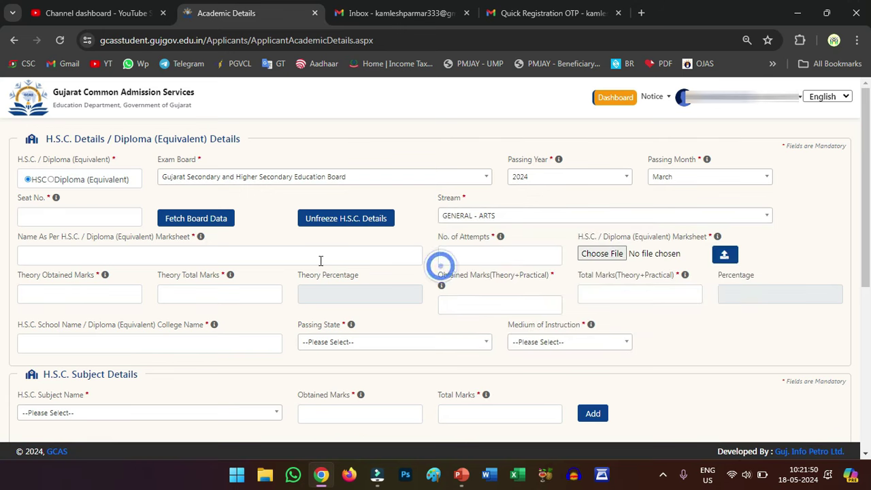
Fill the marksheet name, number of attempts, and theory and combined obtained/total marks.
left_click(74, 257)
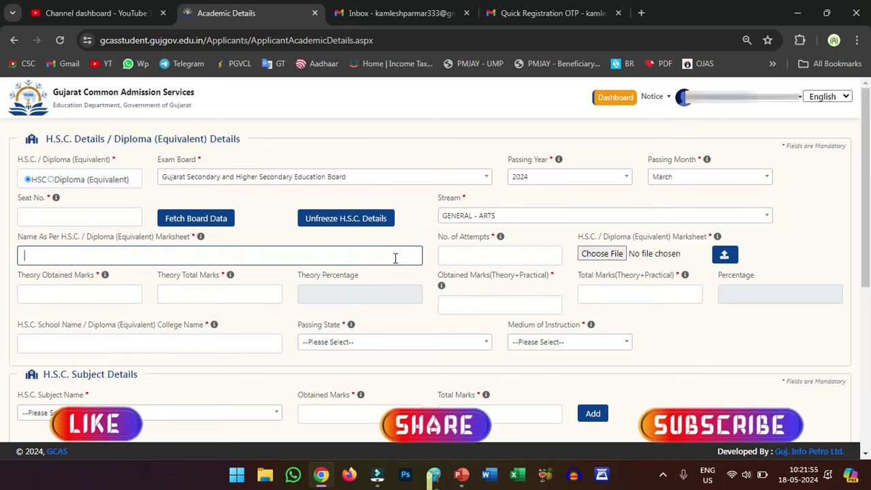
left_click(456, 256)
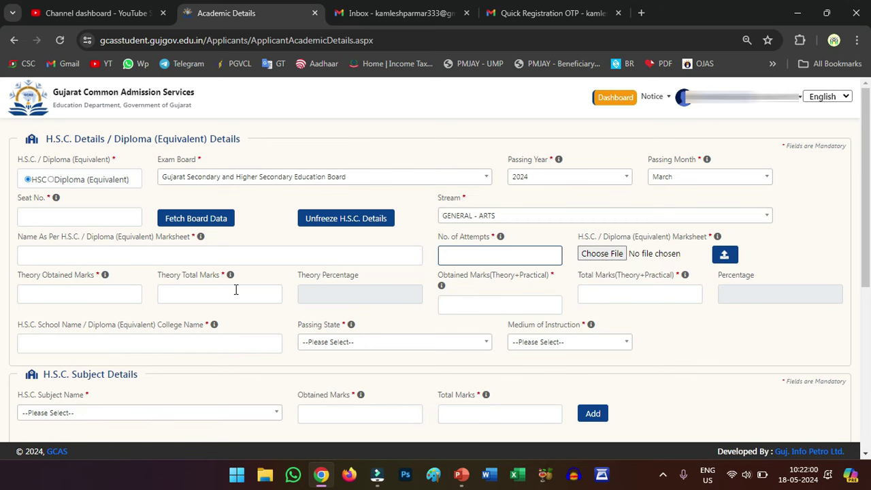
left_click(79, 294)
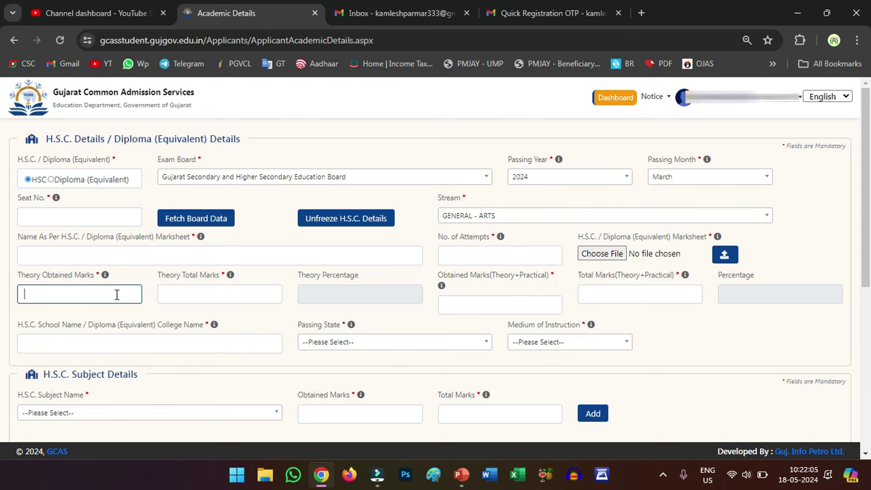
left_click(181, 294)
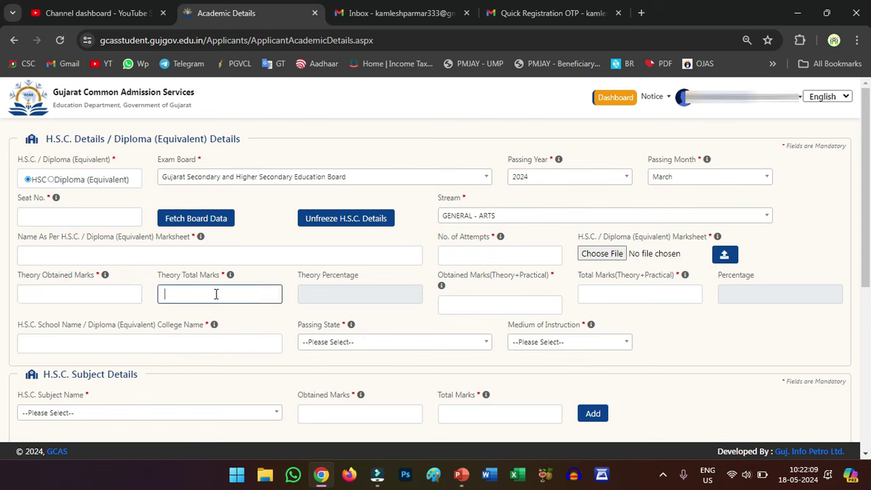
left_click(100, 292)
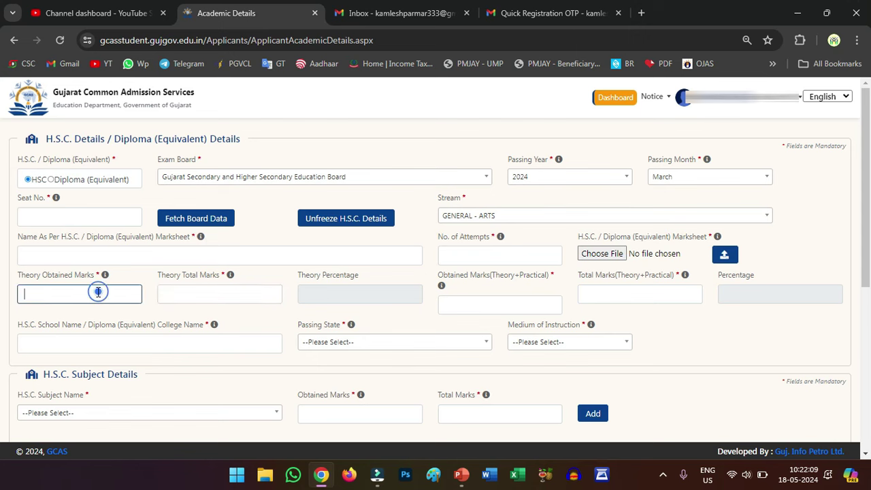
left_click(216, 292)
left_click(350, 294)
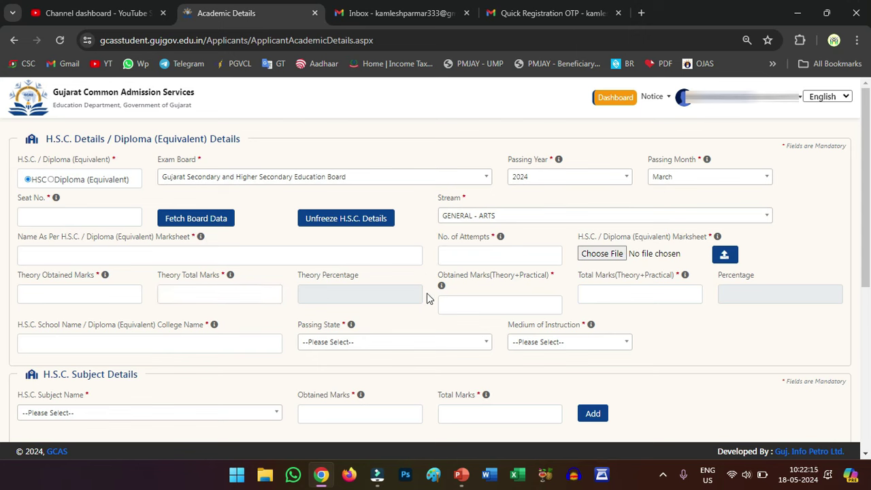
left_click(470, 301)
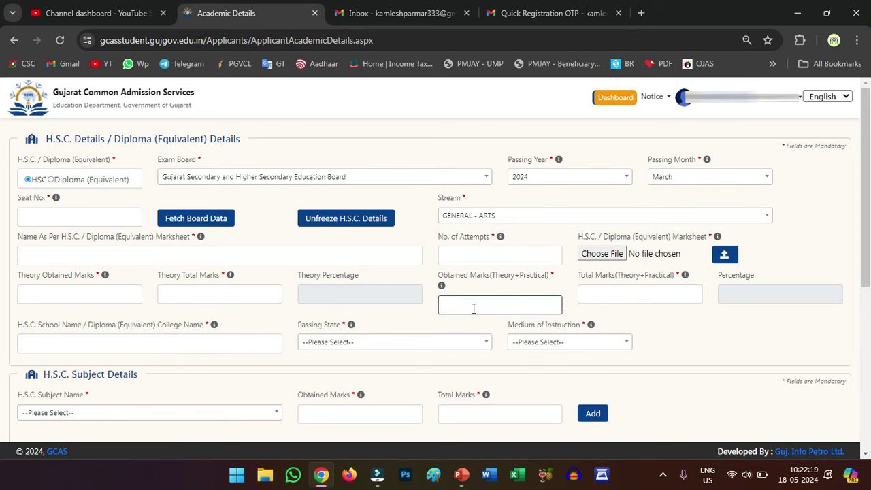
left_click(464, 308)
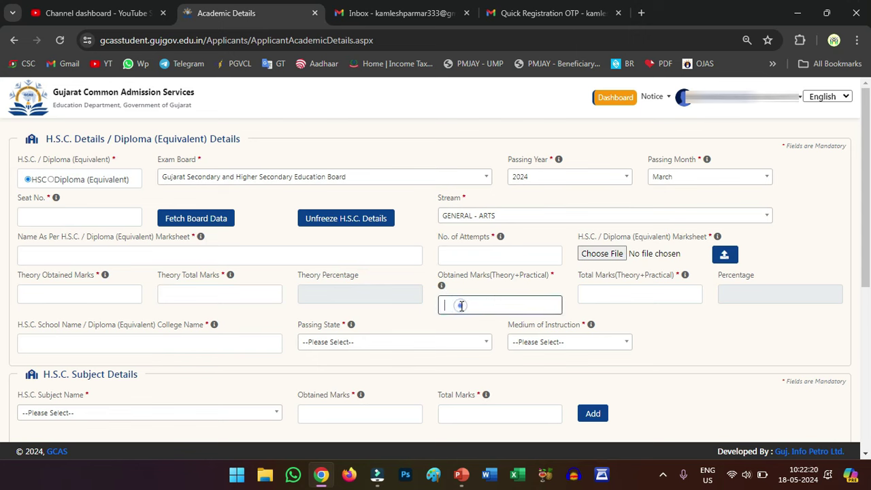
left_click(595, 293)
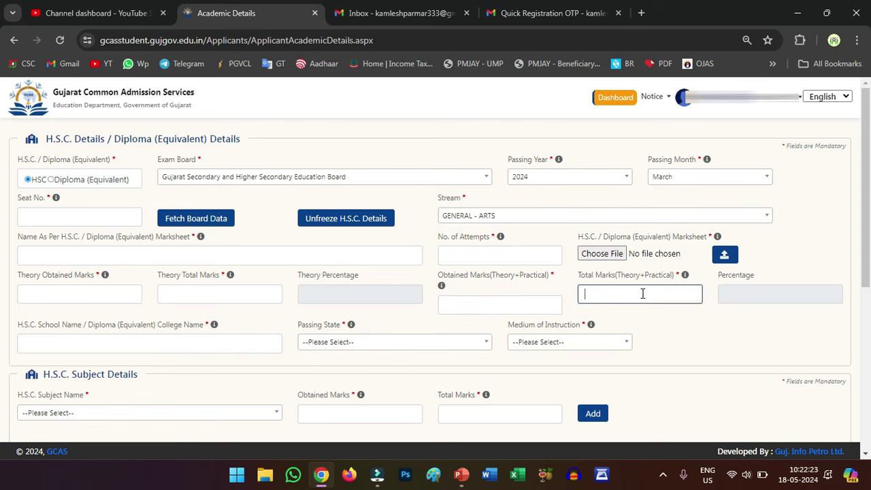
left_click(721, 296)
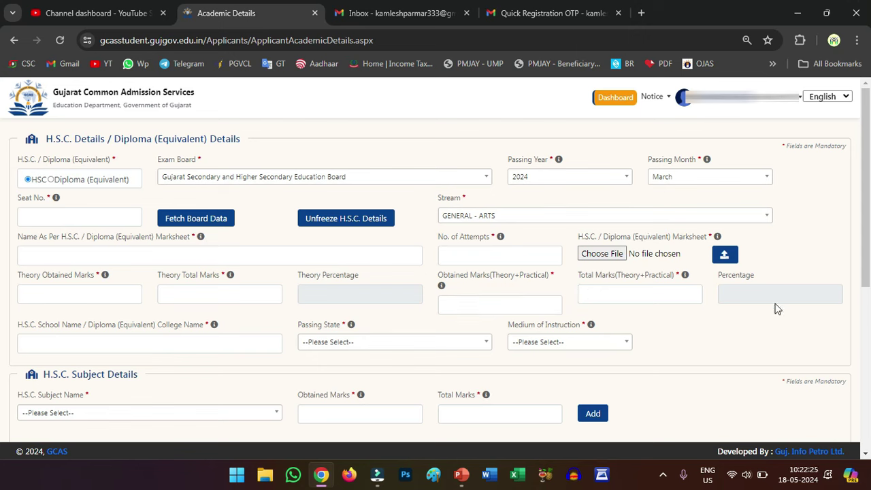
Enter the HSC school name and choose GUJARAT as the passing state.
scroll(259, 323, "down", 1)
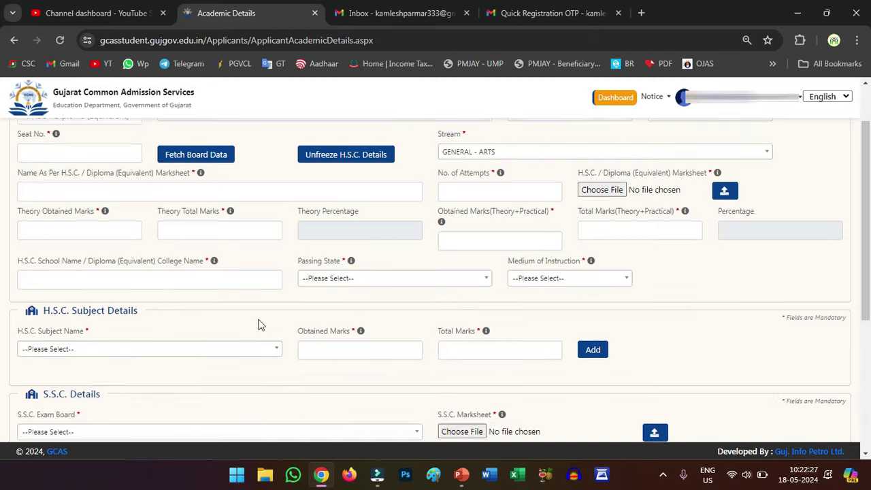
left_click(126, 280)
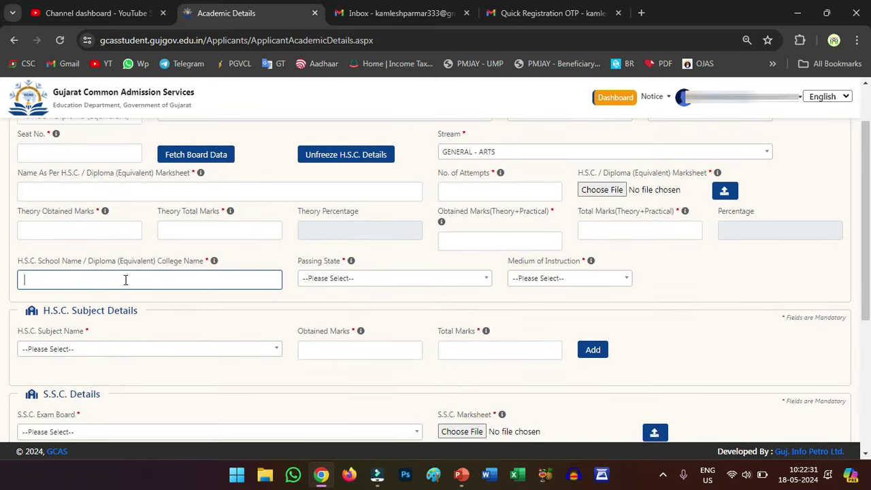
left_click(123, 280)
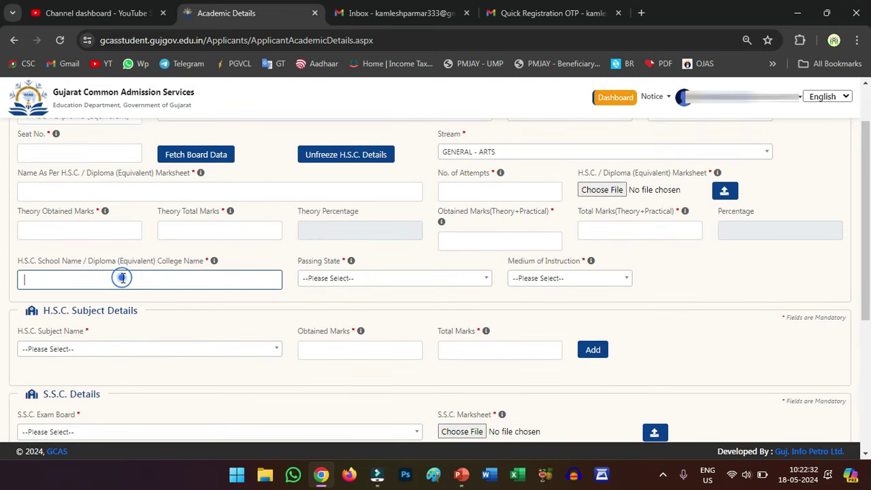
left_click(339, 285)
scroll(335, 370, "down", 2)
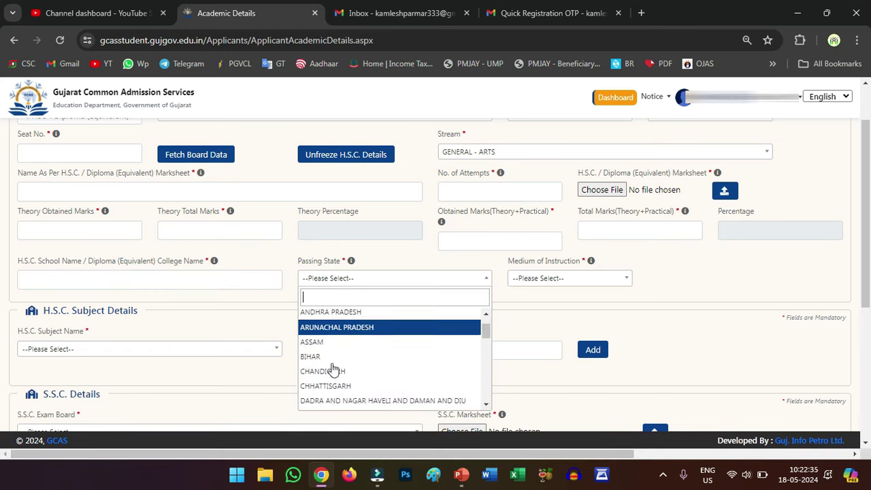
scroll(335, 370, "down", 2)
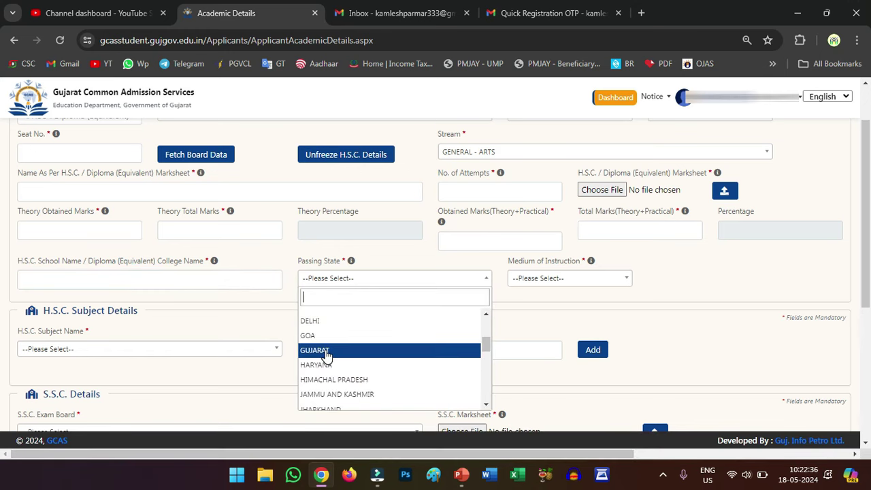
left_click(327, 351)
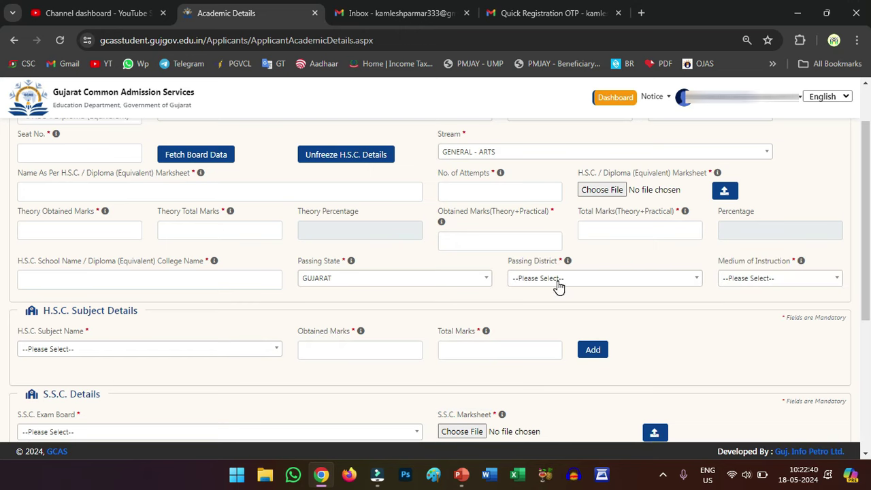
Choose JAMNAGAR as passing district and Gujarati as medium of instruction.
left_click(558, 280)
scroll(555, 354, "down", 3)
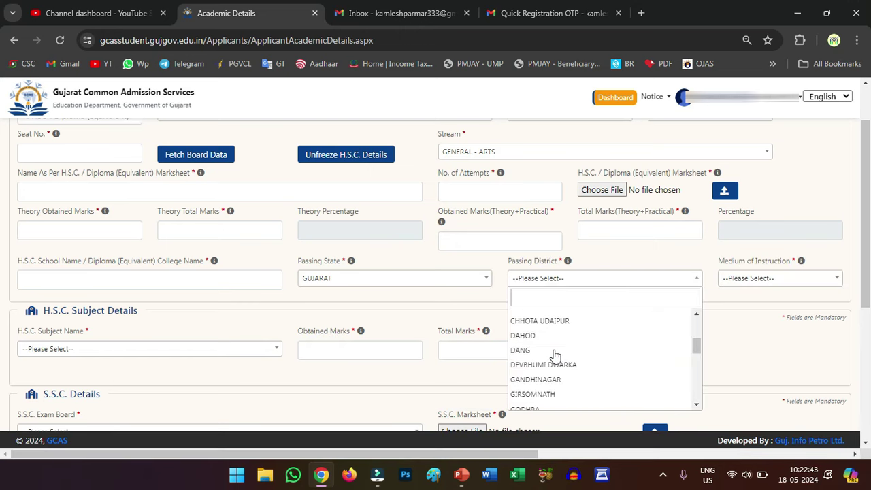
scroll(554, 356, "down", 2)
left_click(548, 359)
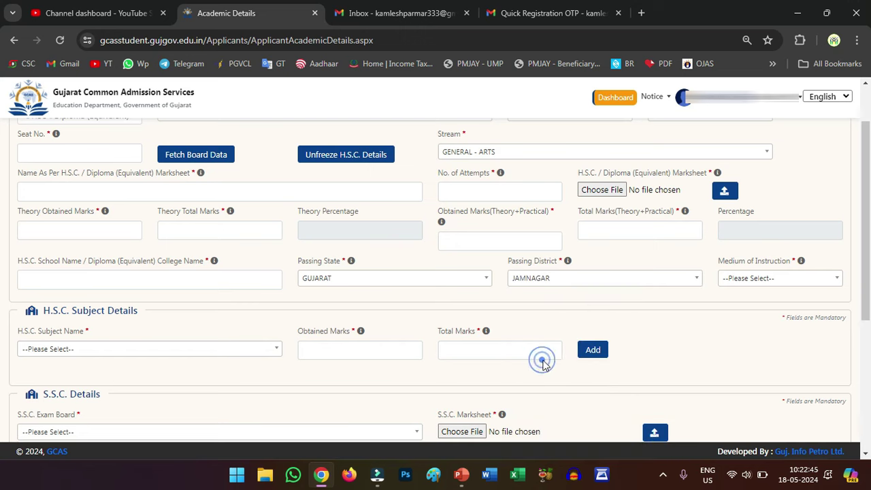
left_click(747, 280)
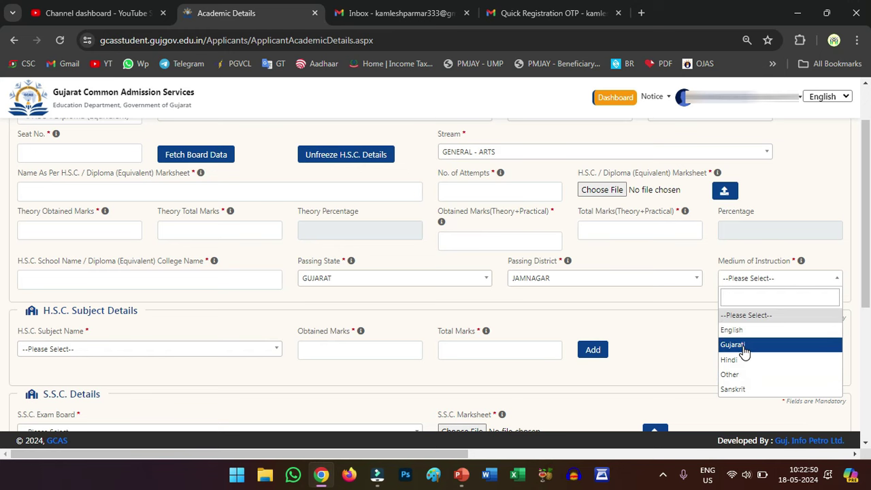
left_click(743, 345)
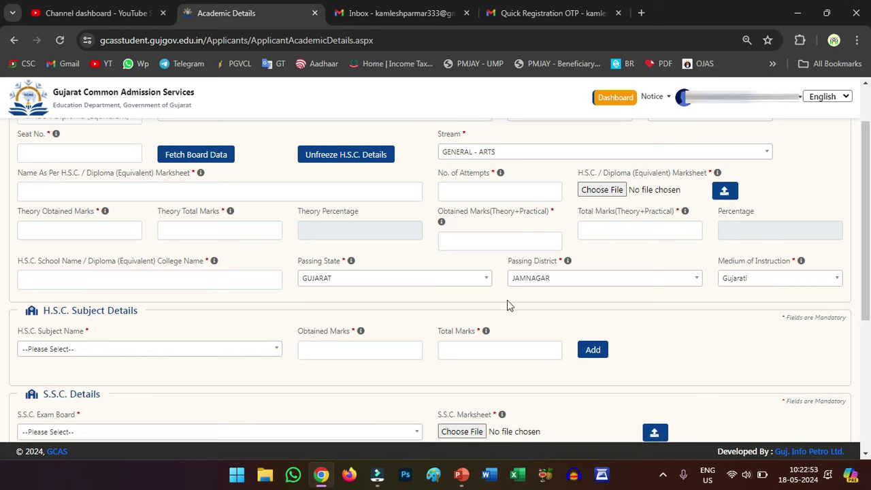
scroll(70, 309, "down", 1)
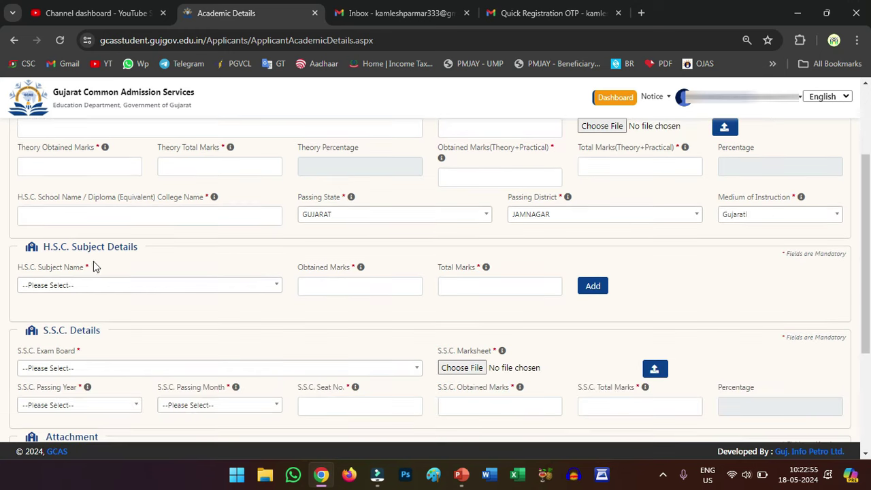
left_click(86, 286)
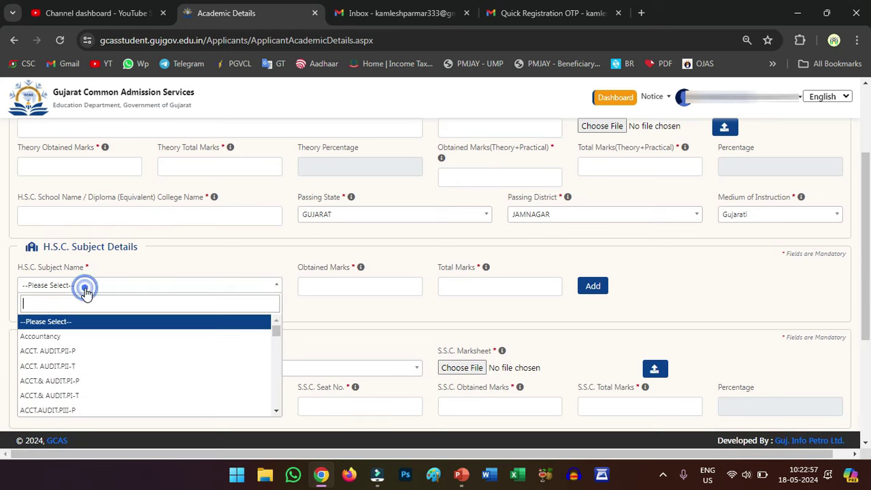
scroll(51, 361, "down", 5)
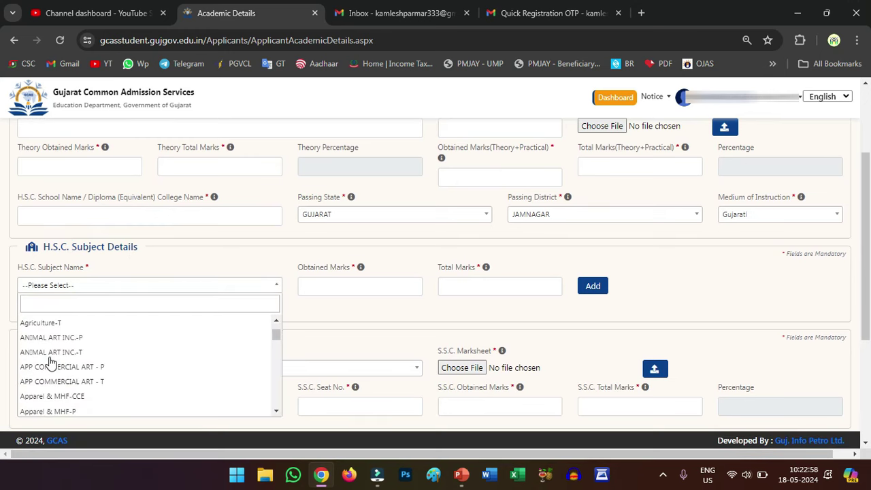
scroll(52, 364, "down", 6)
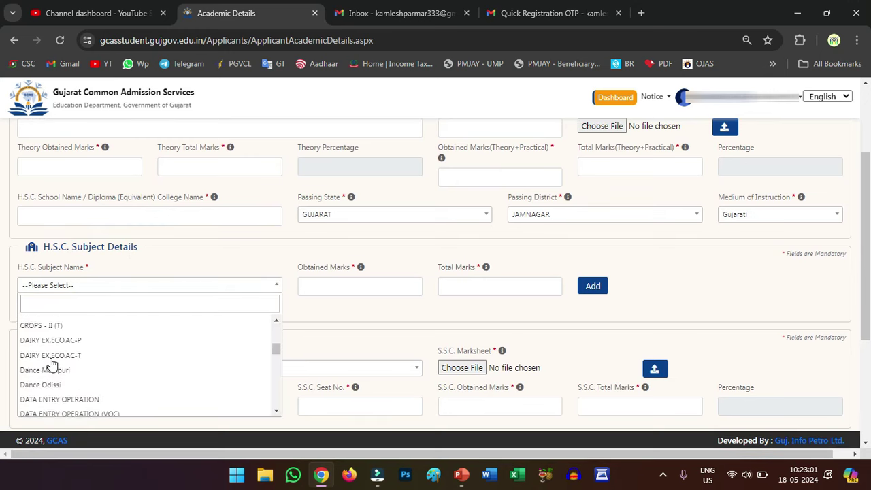
scroll(53, 365, "down", 6)
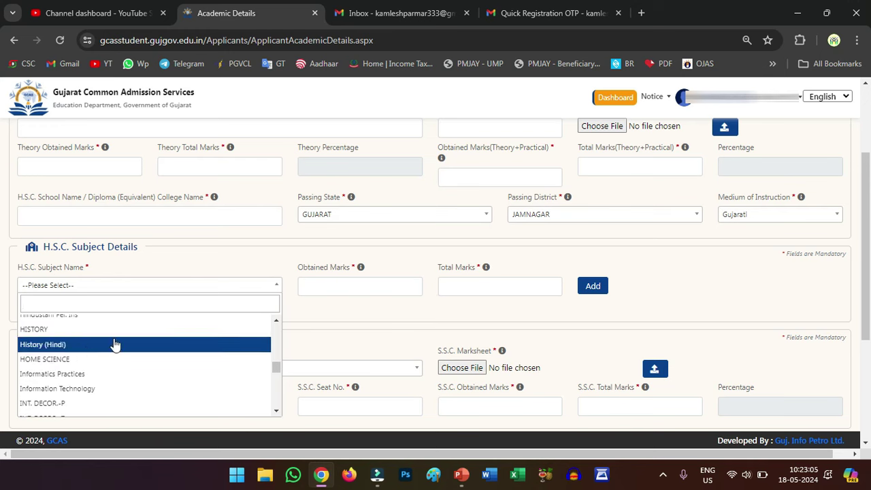
left_click(361, 288)
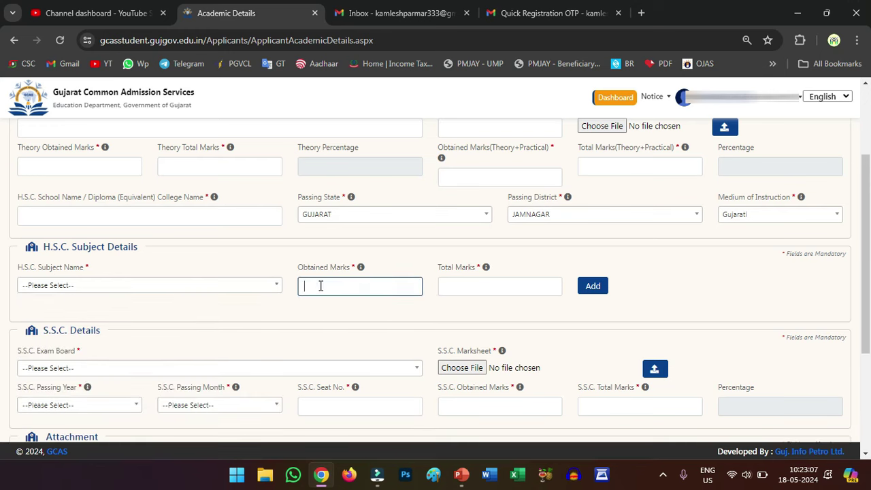
left_click(457, 286)
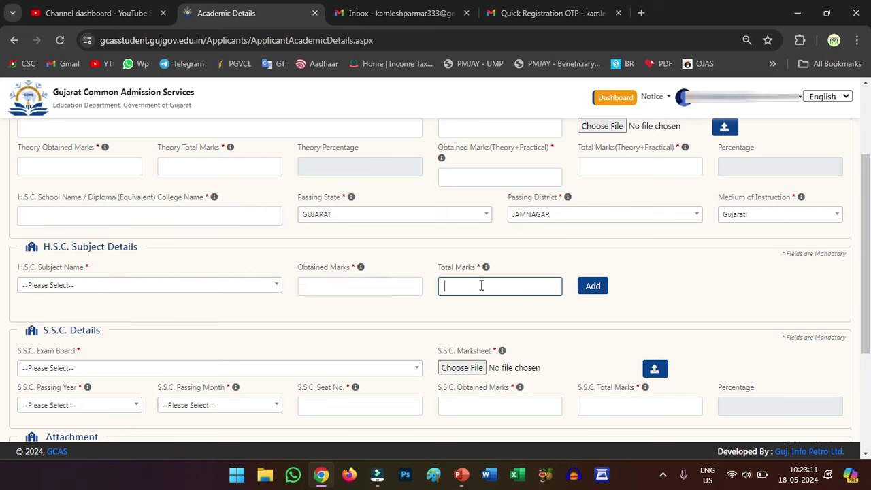
left_click(598, 288)
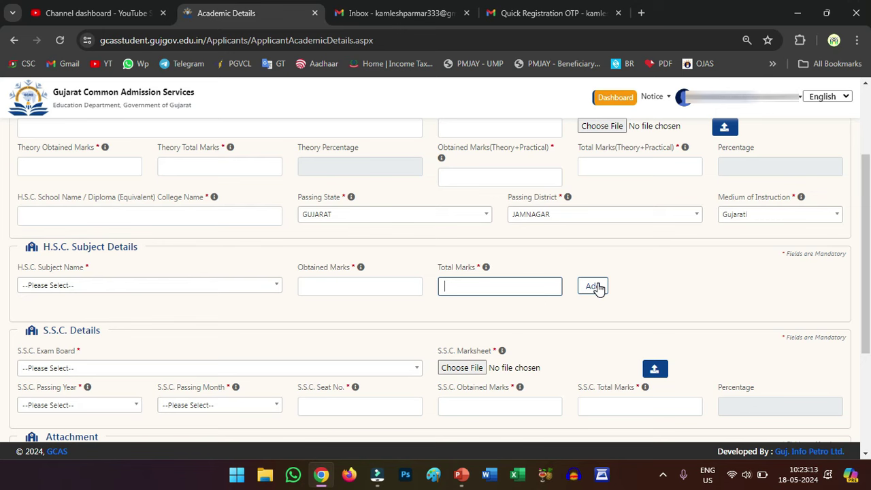
left_click(215, 290)
scroll(108, 353, "down", 5)
scroll(107, 353, "down", 10)
scroll(108, 351, "down", 8)
left_click(325, 305)
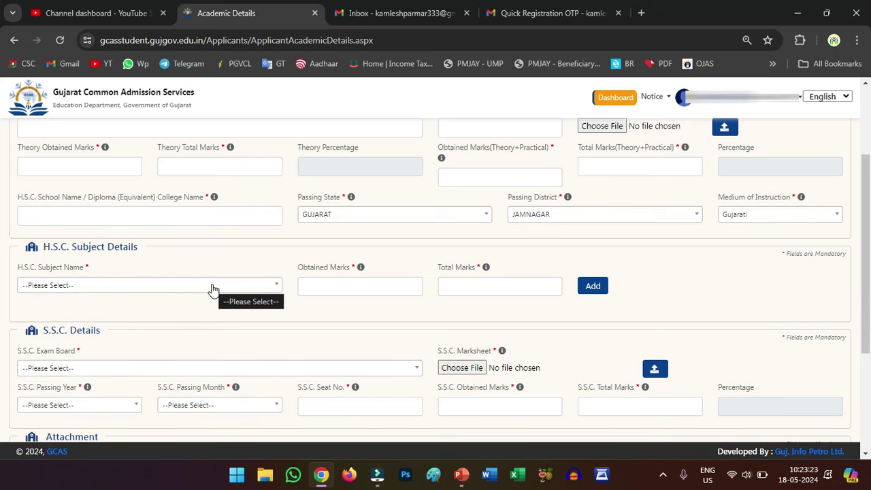
scroll(213, 290, "down", 1)
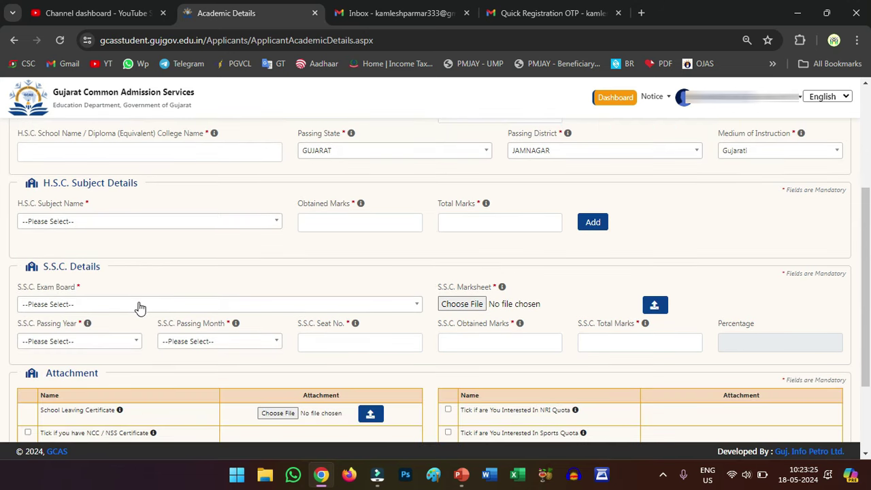
Pick the Gujarat Secondary and Higher Secondary Education Board, passing year 2022 and month March for S.S.C.
left_click(139, 306)
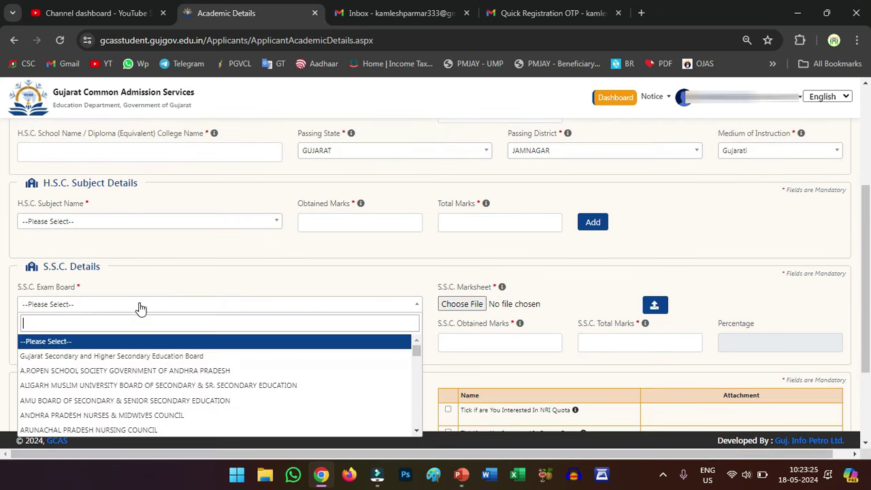
left_click(130, 356)
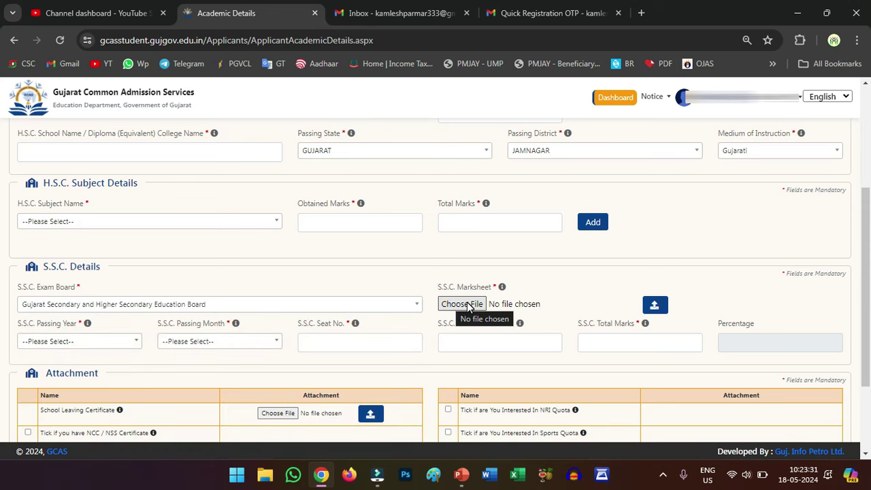
scroll(311, 274, "down", 2)
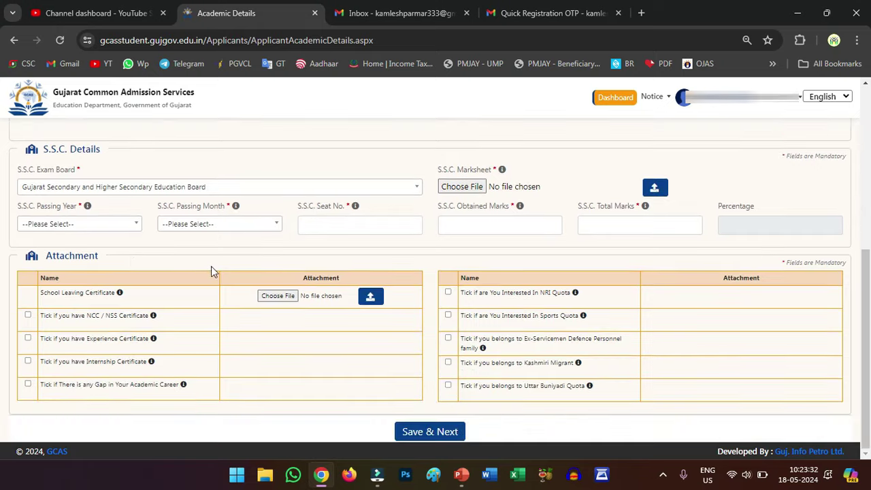
left_click(75, 225)
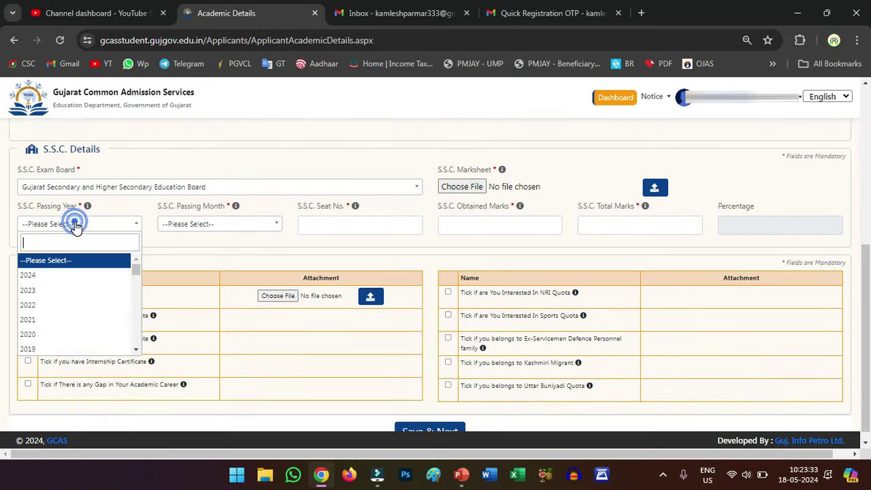
left_click(53, 305)
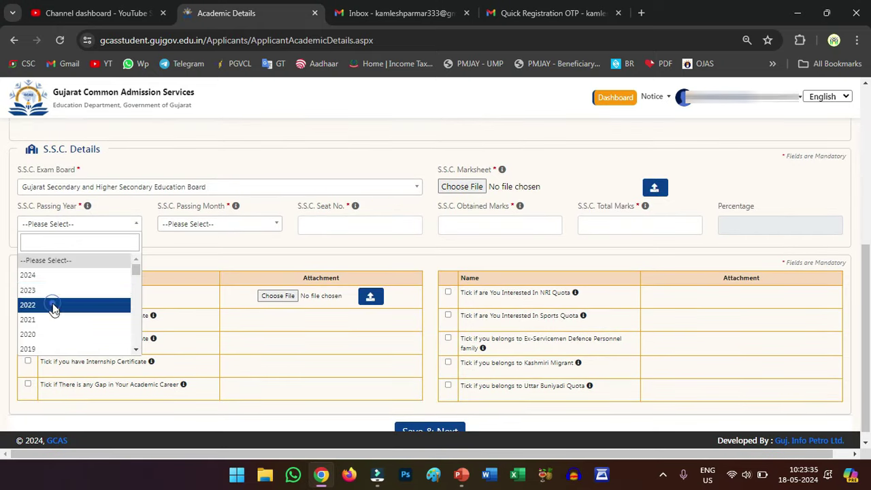
left_click(204, 228)
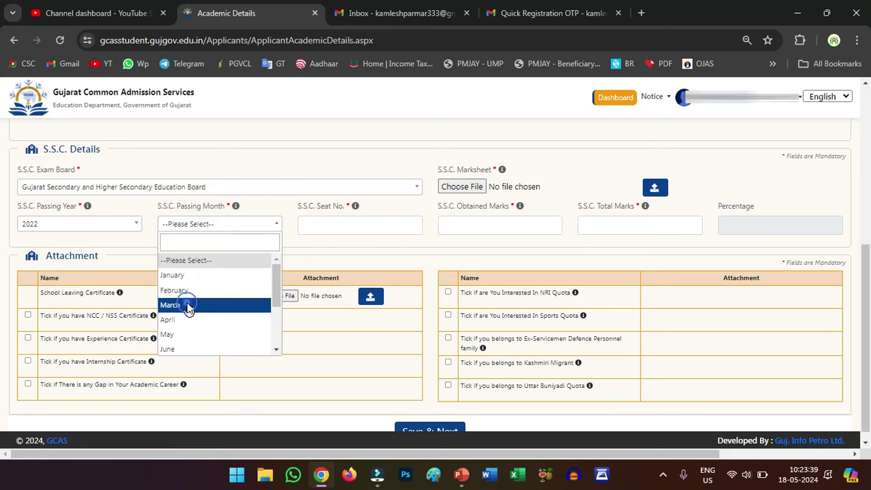
left_click(189, 305)
Move through the S.S.C. seat number, obtained marks and total marks entries.
left_click(306, 224)
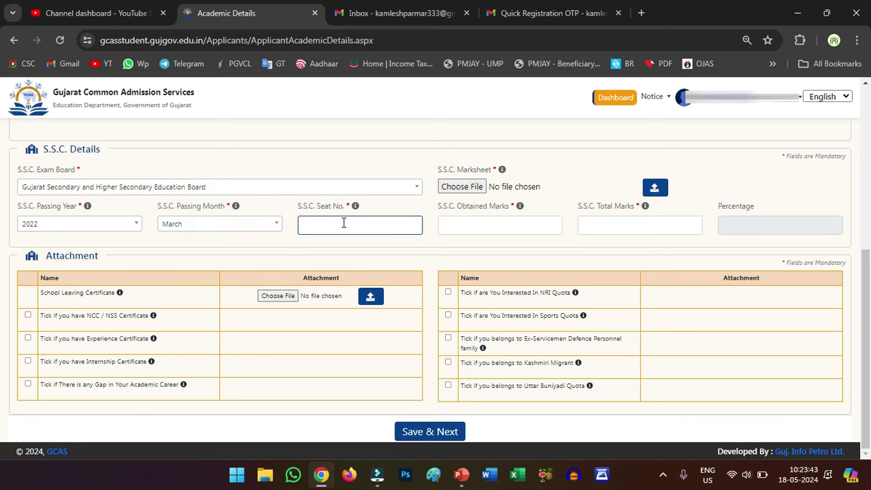
left_click(330, 224)
left_click(464, 225)
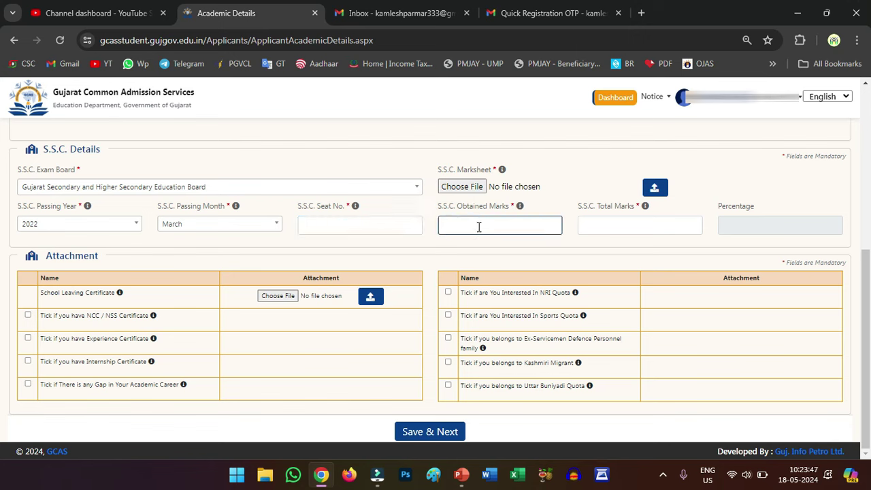
left_click(596, 226)
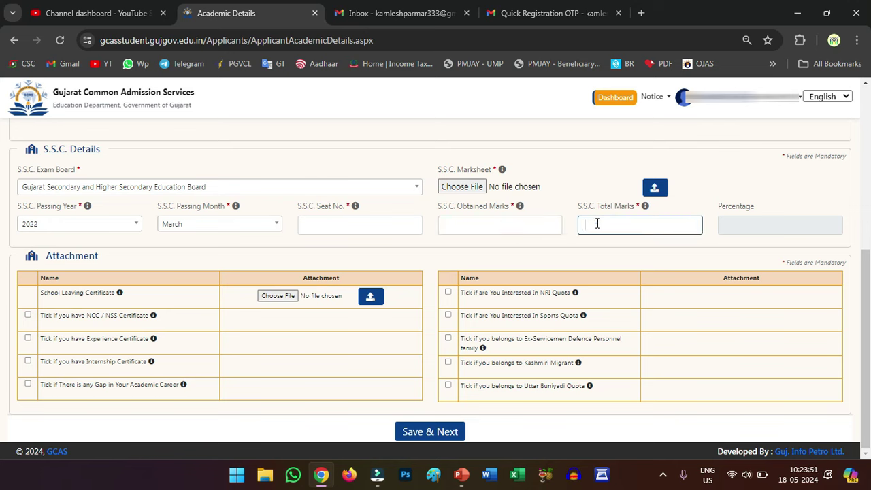
left_click(581, 224)
left_click(565, 240)
left_click(590, 223)
left_click(733, 241)
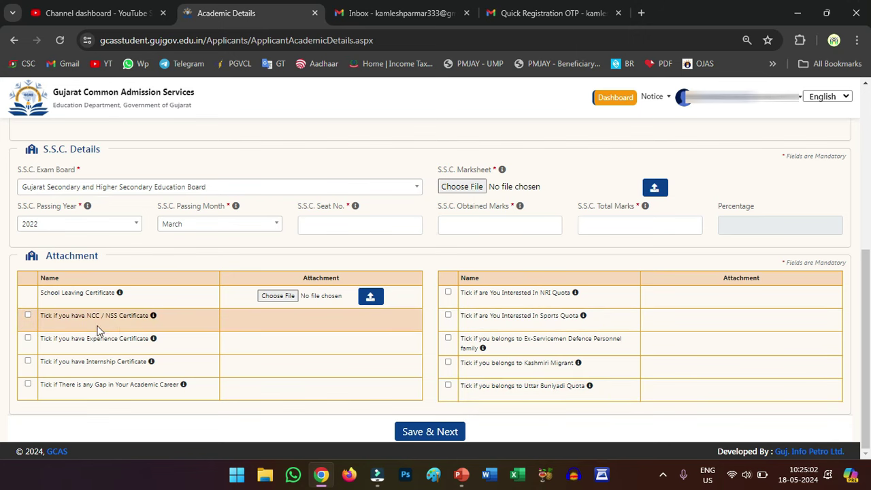
Tick and then untick the Sports Quota checkbox, leaving it unselected.
left_click(448, 315)
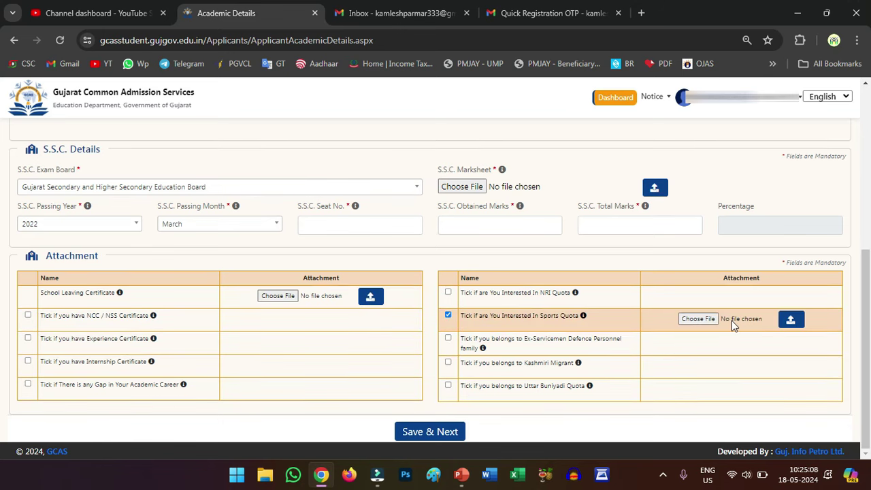
left_click(448, 317)
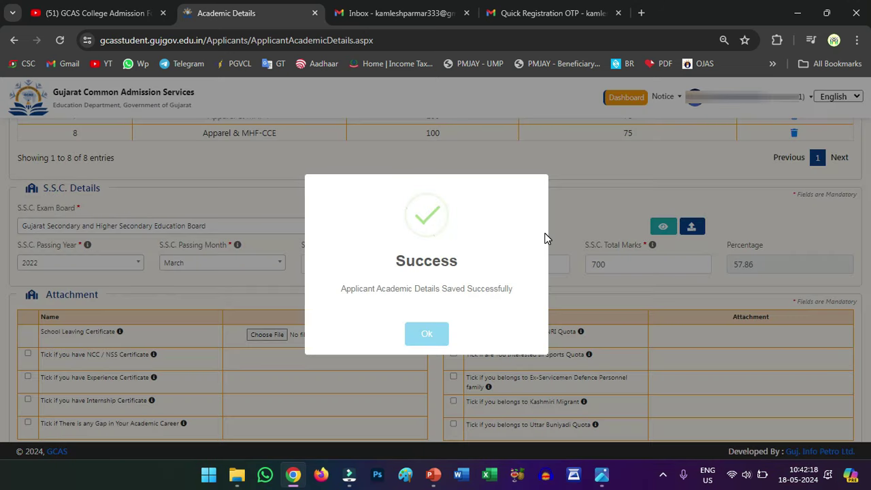
Acknowledge the save confirmation and choose BACHELOR OF COMMERCE as the course.
left_click(424, 344)
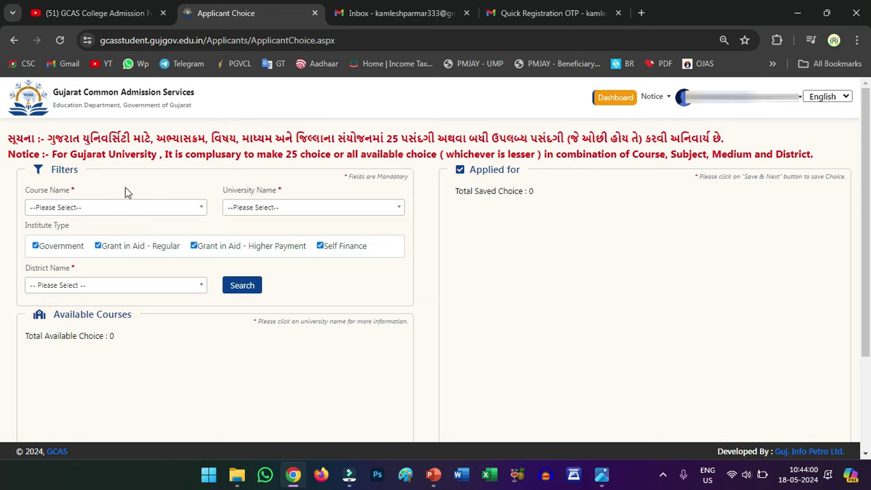
left_click(67, 208)
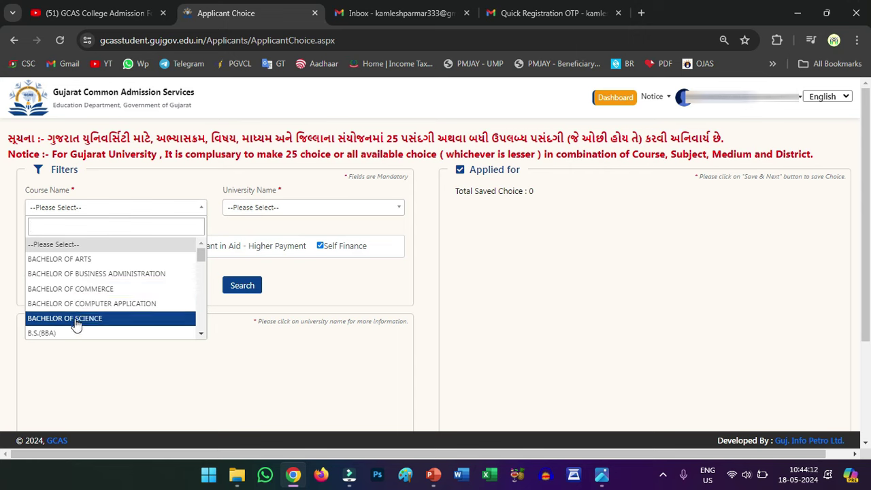
left_click(93, 289)
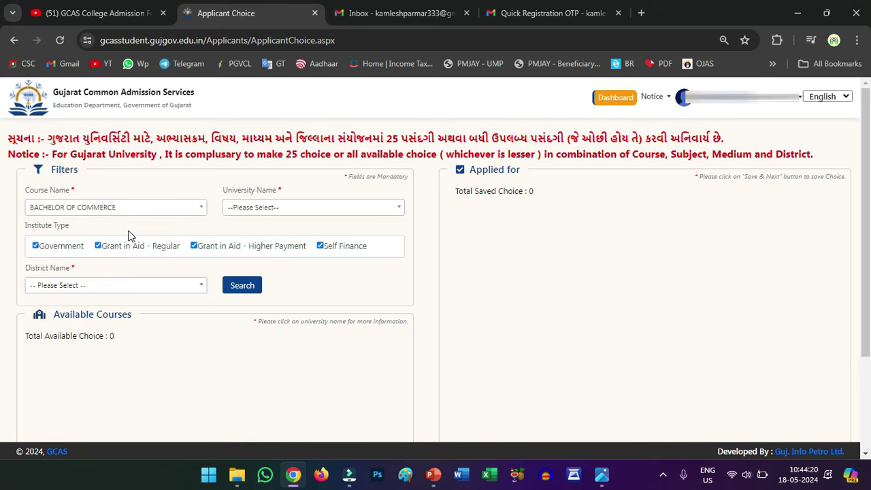
Filter the choices by SAURASHTRA UNIVERSITY and JAMNAGAR district.
left_click(242, 207)
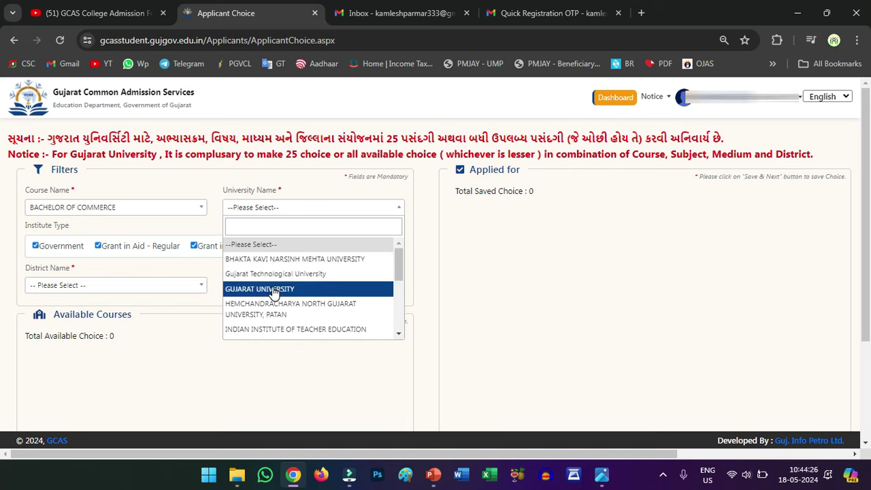
scroll(276, 300, "down", 5)
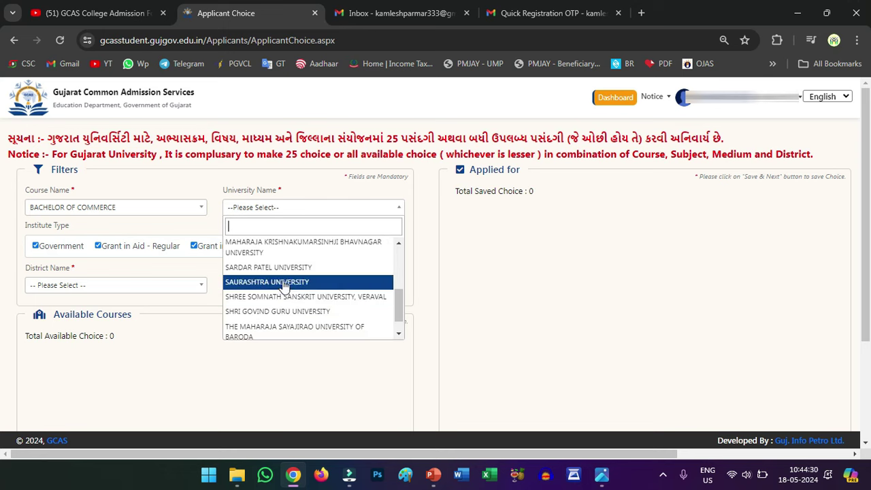
left_click(285, 286)
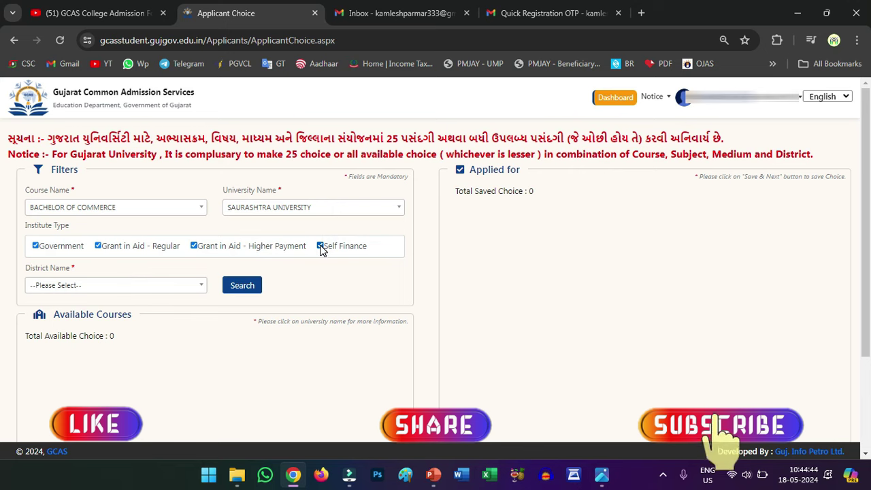
left_click(104, 287)
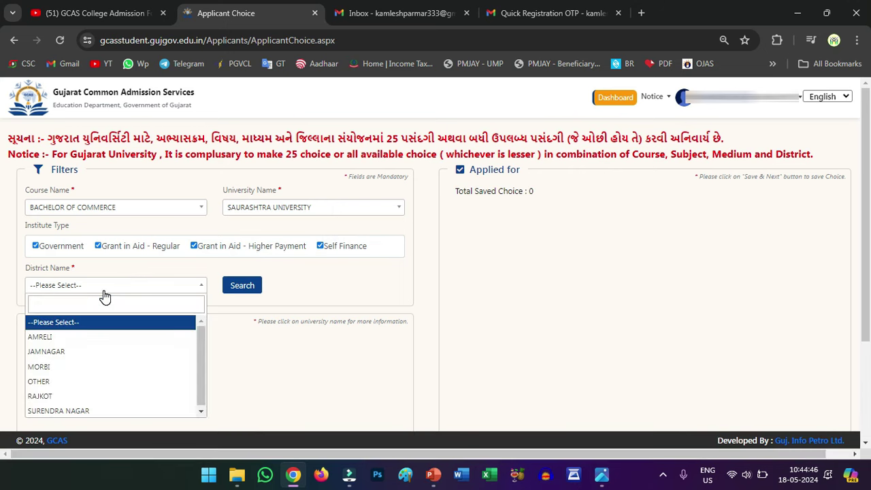
left_click(66, 354)
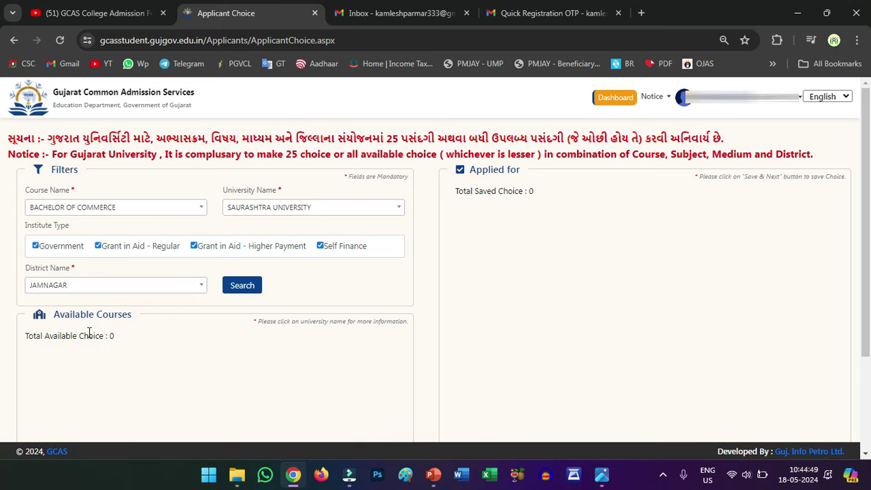
Search to list the 26 matching courses and add the JAM01005 English-medium course as a choice.
left_click(245, 286)
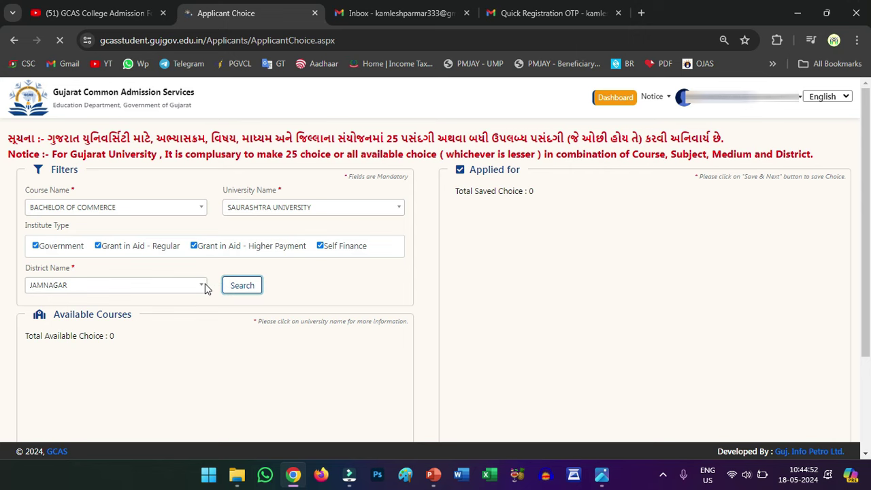
scroll(207, 289, "down", 1)
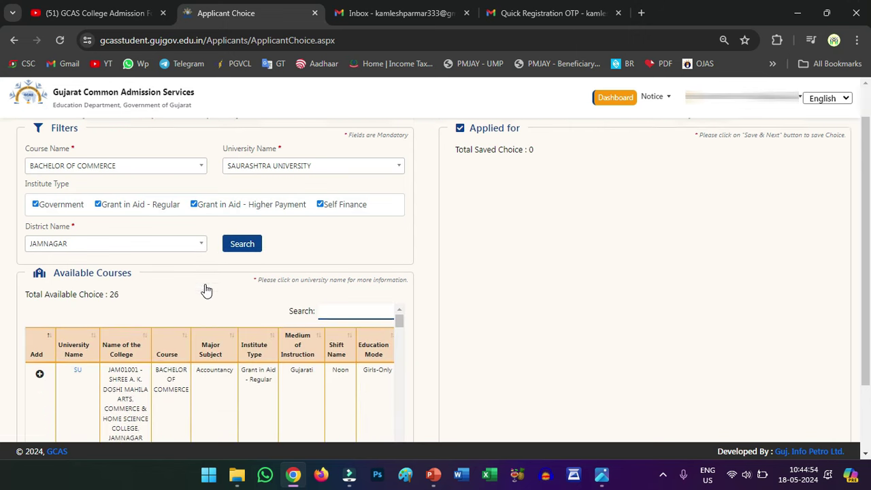
scroll(208, 289, "down", 1)
scroll(187, 316, "up", 2)
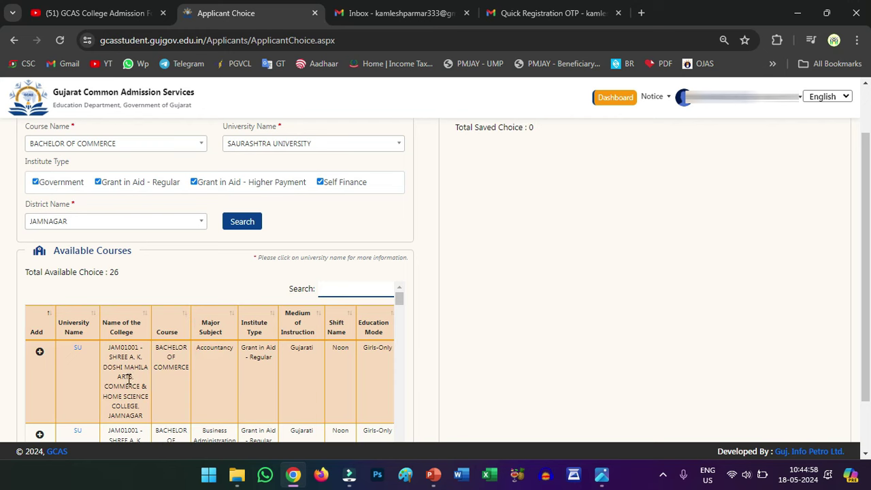
scroll(128, 380, "down", 5)
scroll(128, 356, "down", 5)
scroll(132, 360, "up", 2)
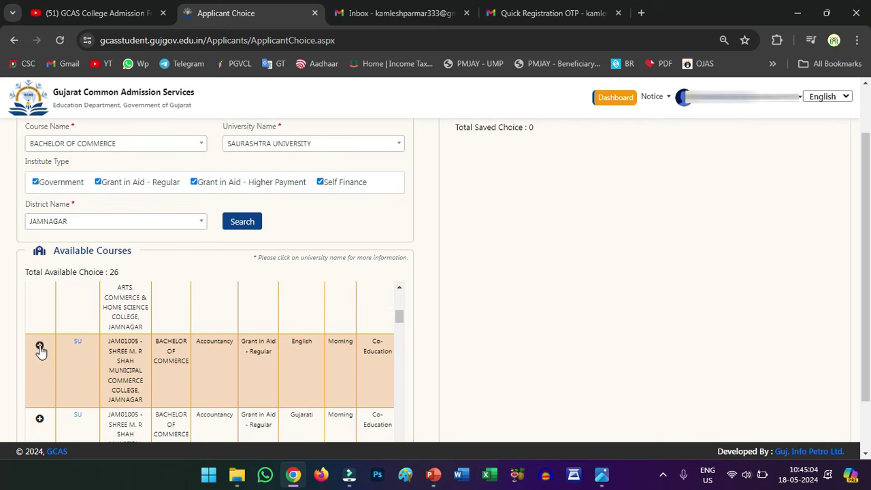
left_click(40, 347)
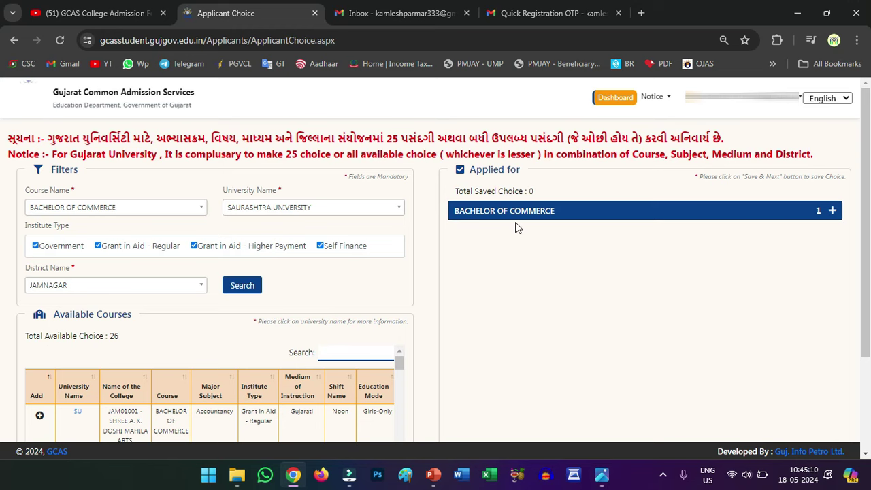
scroll(477, 231, "down", 1)
scroll(544, 188, "up", 1)
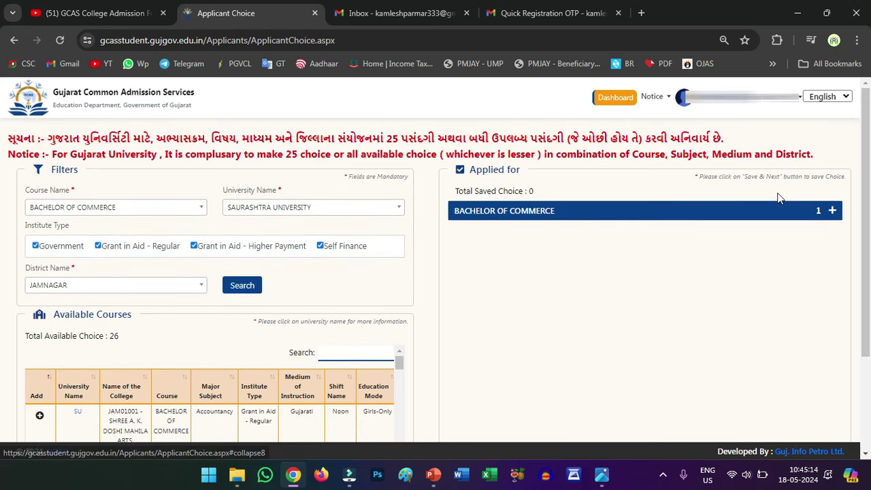
Add the JAM01001 Business Administration course and review both B.Com choices under Applied for.
left_click(830, 212)
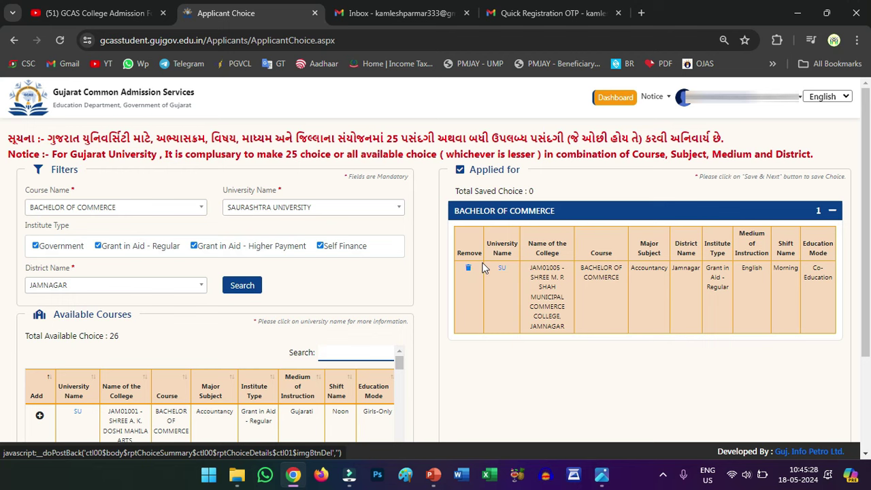
scroll(296, 288, "down", 3)
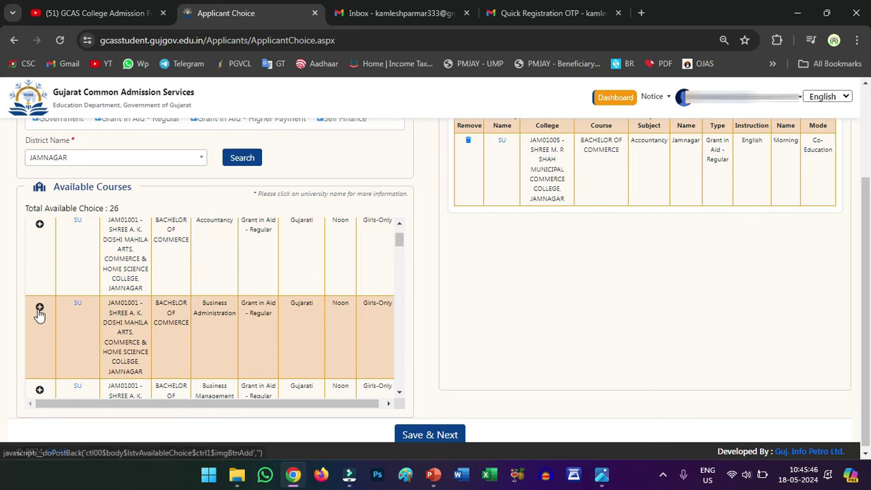
left_click(39, 307)
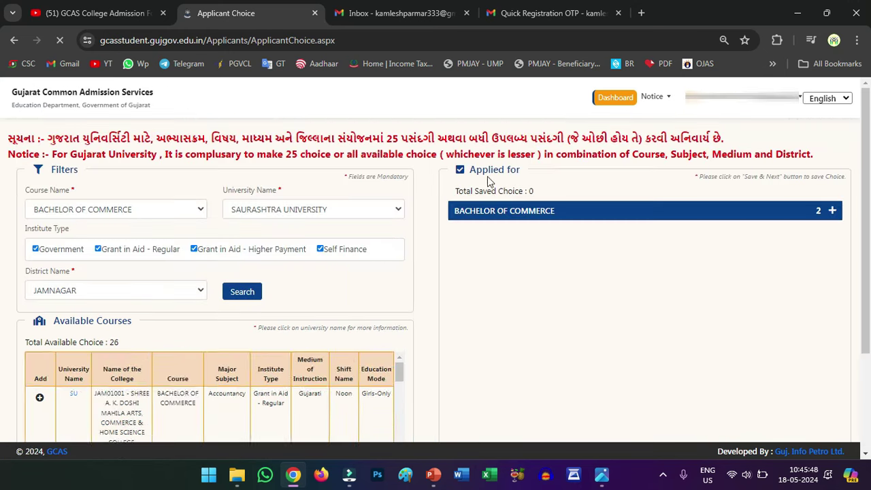
left_click(831, 211)
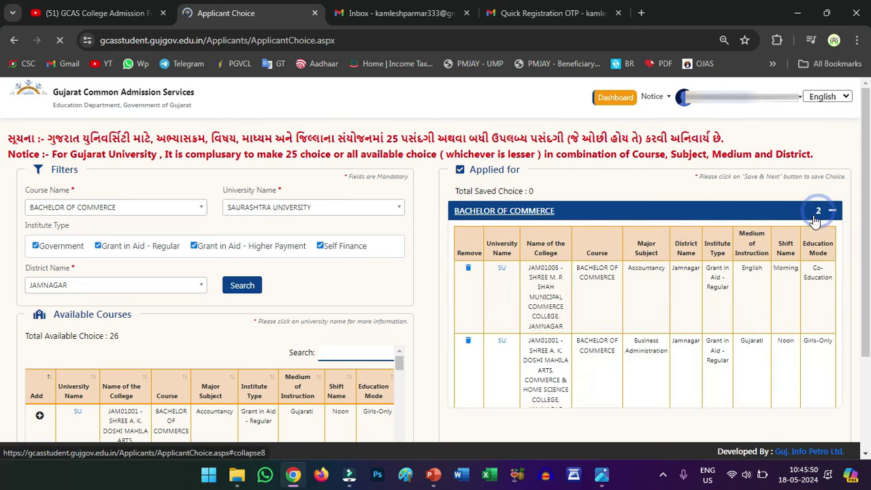
scroll(548, 259, "down", 2)
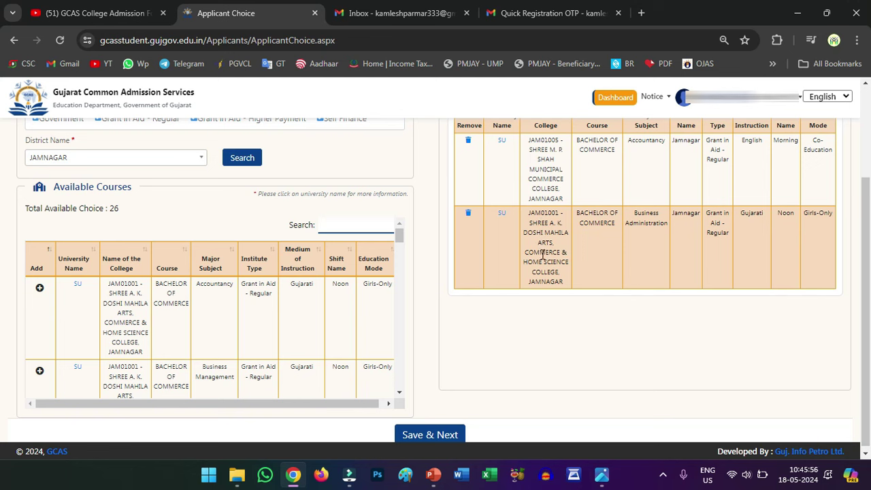
scroll(236, 303, "down", 5)
scroll(177, 302, "down", 6)
scroll(195, 307, "down", 5)
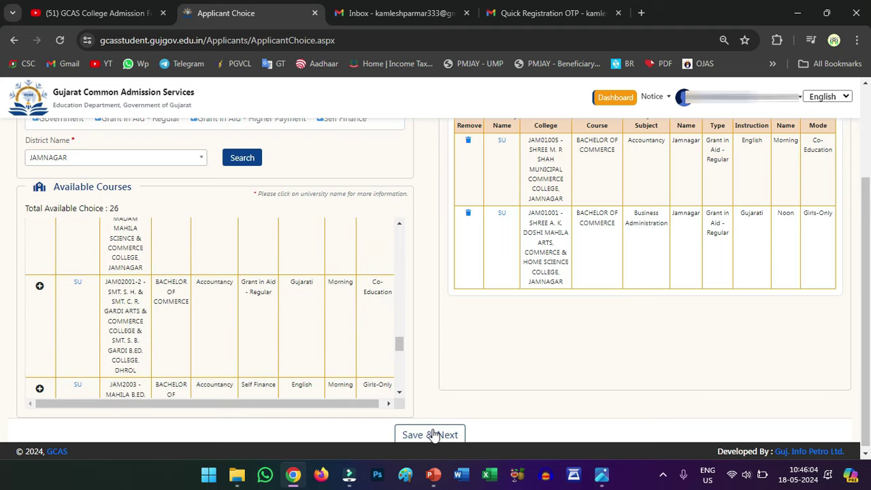
Save the college choices, confirm success, and highlight the application number and 300 fee.
left_click(433, 435)
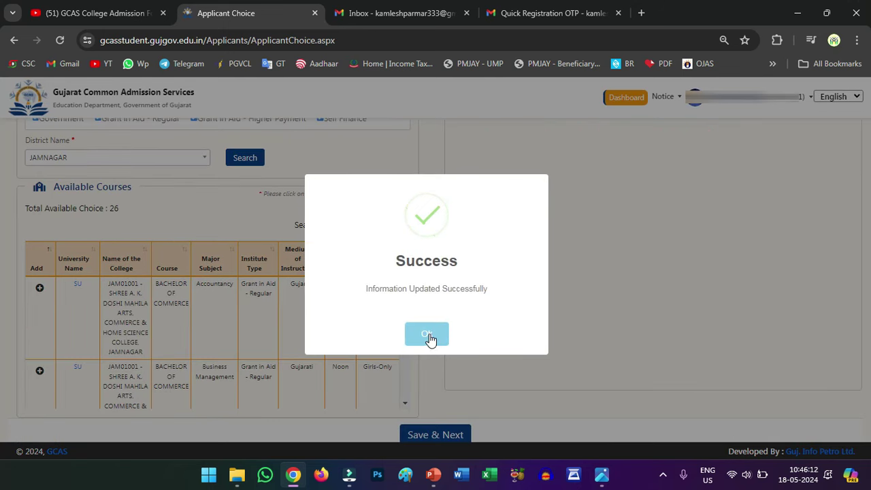
left_click(427, 335)
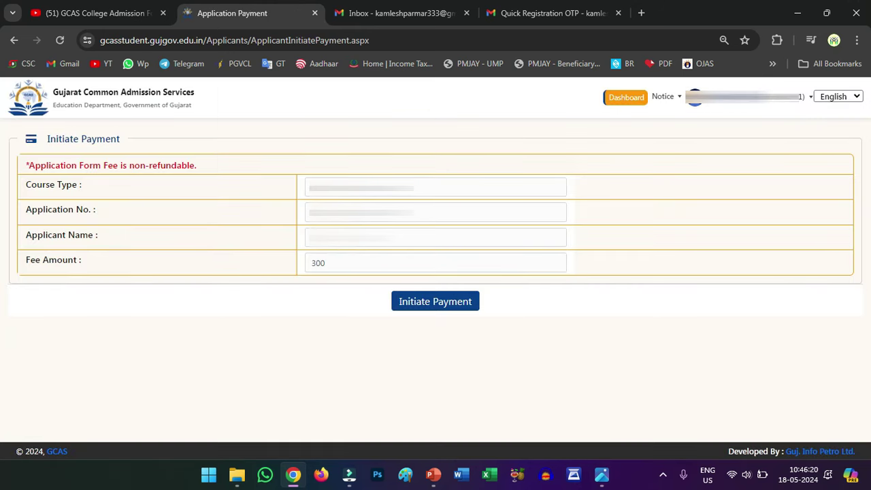
left_click_drag(415, 213, 283, 227)
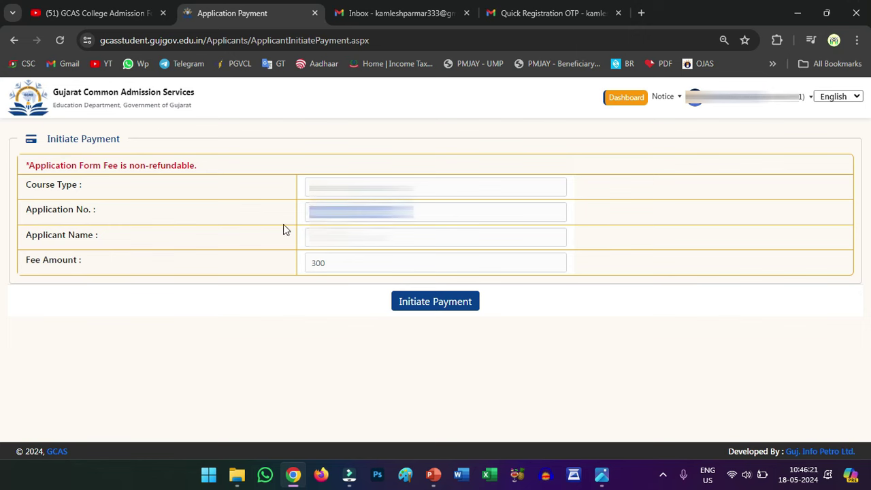
double_click(334, 260)
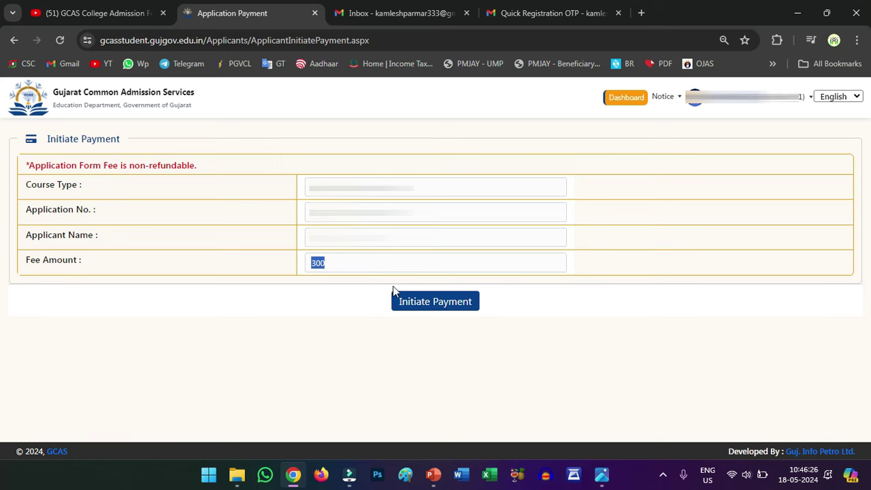
Start the INR 300.00 fee payment on CCAvenue and select Debit Cards.
left_click(441, 303)
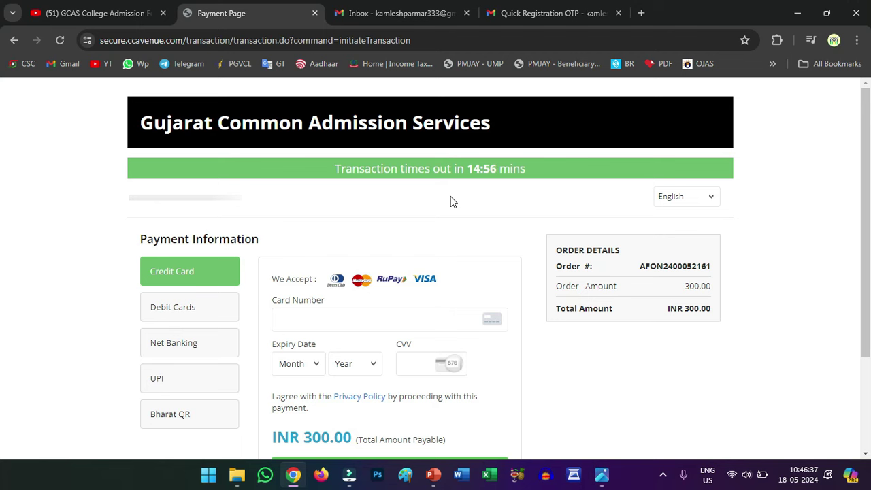
left_click_drag(861, 231, 869, 283)
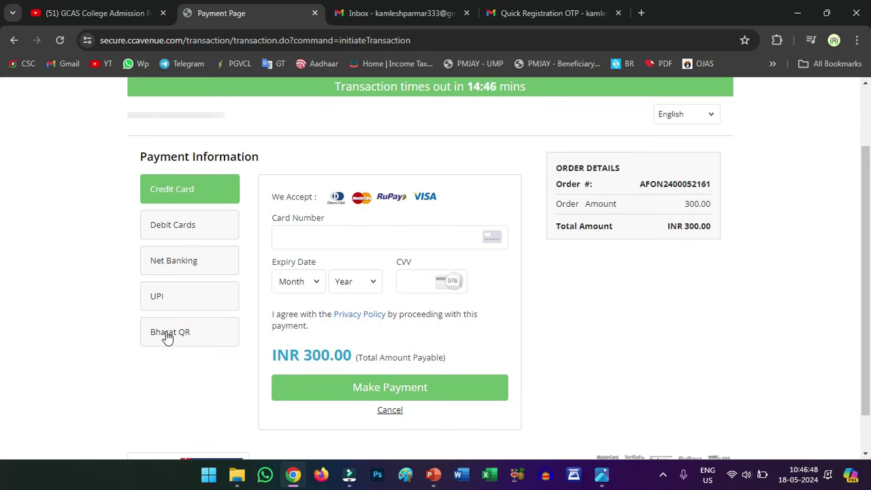
left_click(188, 228)
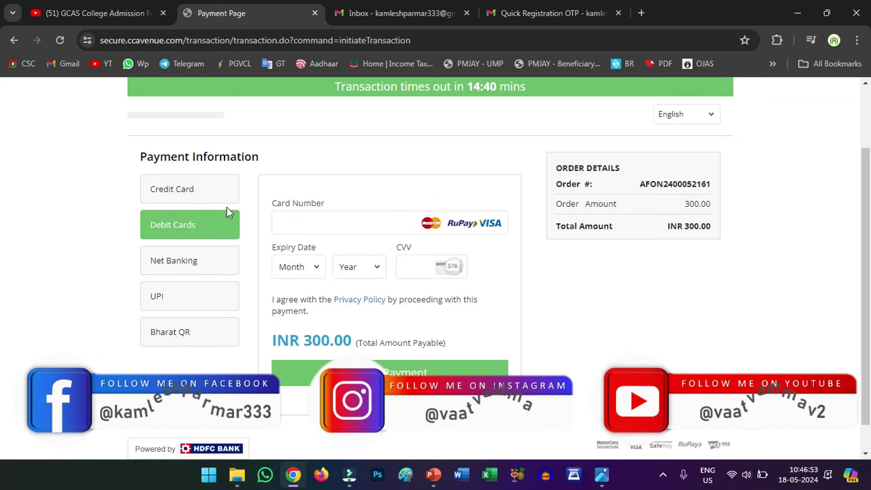
Go through the card number, expiry month, expiry year and CVV fields.
left_click(292, 222)
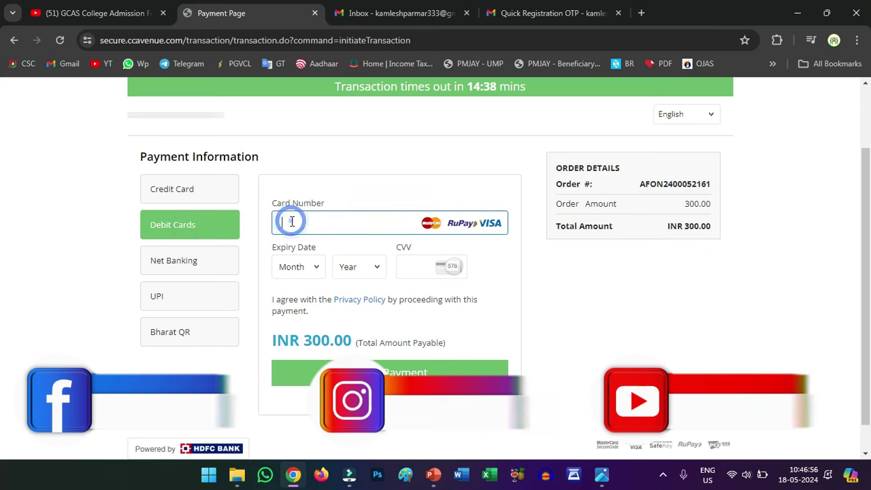
left_click(293, 269)
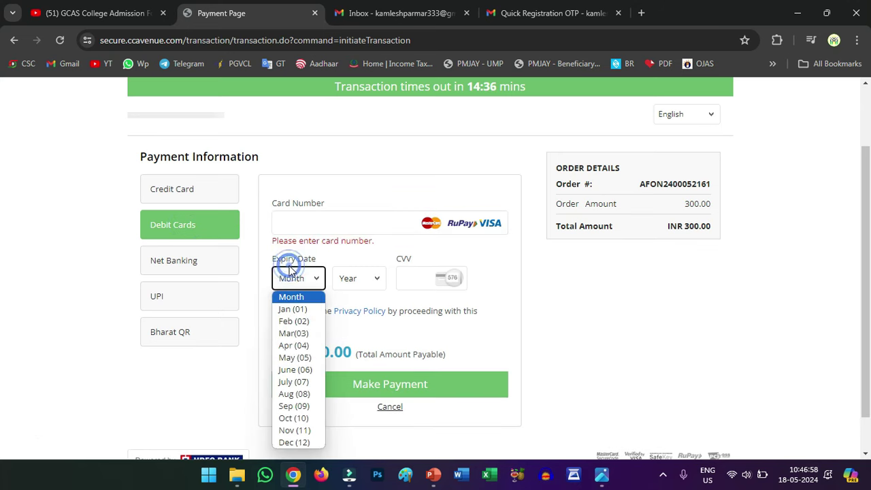
left_click(346, 276)
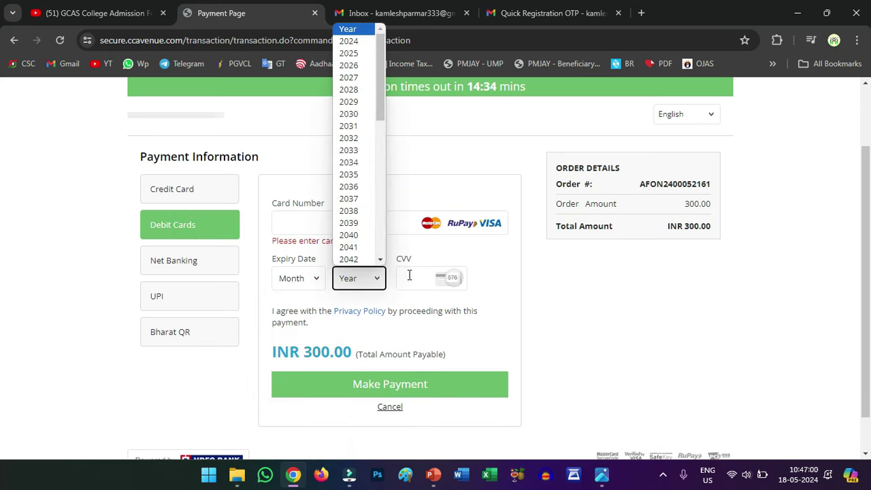
left_click(413, 277)
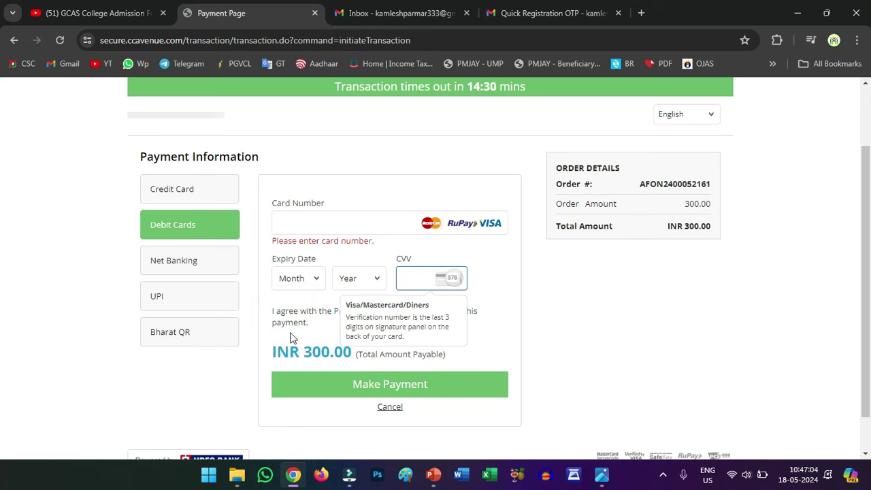
left_click(262, 312)
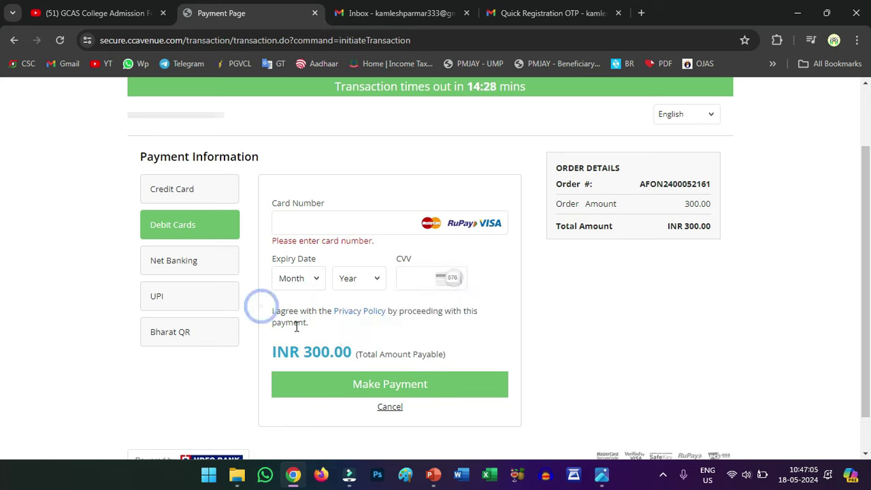